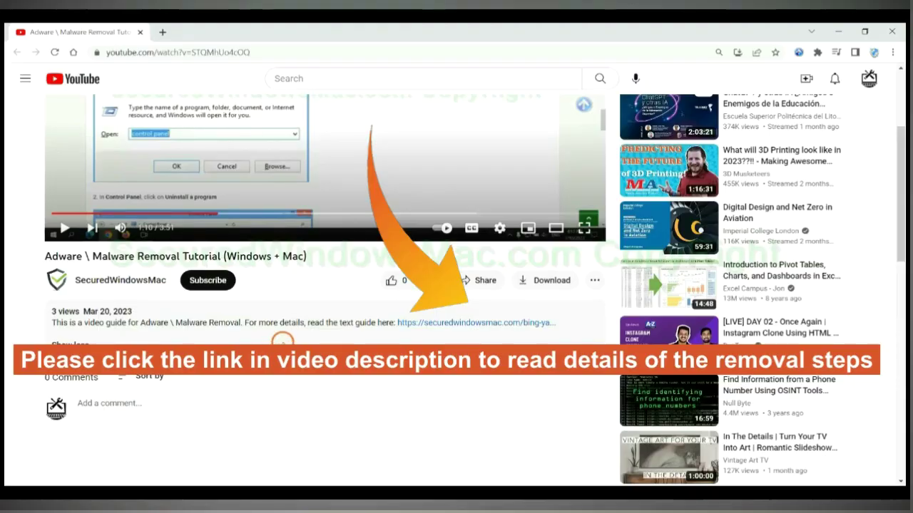
Open the SecuredWindowsMac.com removal guide from the video description in a new tab
{"action": "left_click", "coordinate": [433, 325]}
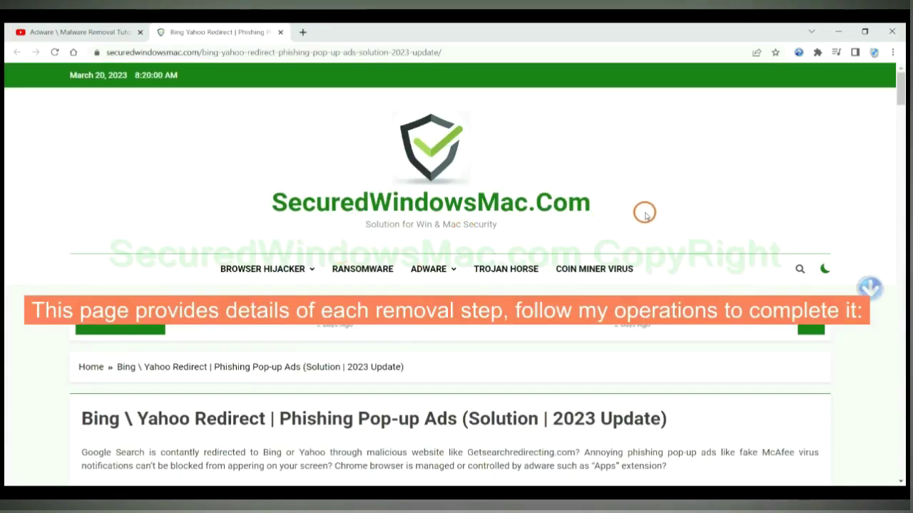
Scroll to the Instant Automatic Removal section offering SpyHunter downloads for Win and Mac
{"action": "scroll", "coordinate": [645, 214], "scroll_direction": "down", "scroll_amount": 15}
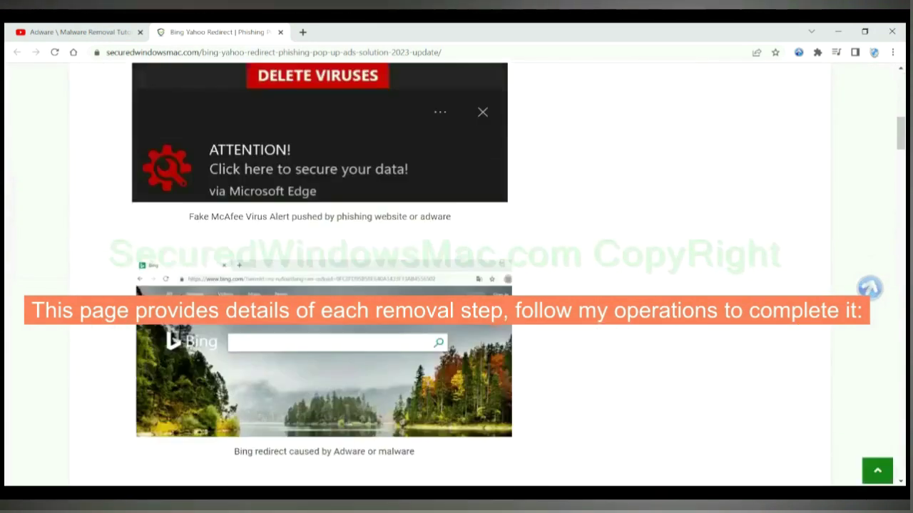
{"action": "scroll", "coordinate": [493, 316], "scroll_direction": "down", "scroll_amount": 5}
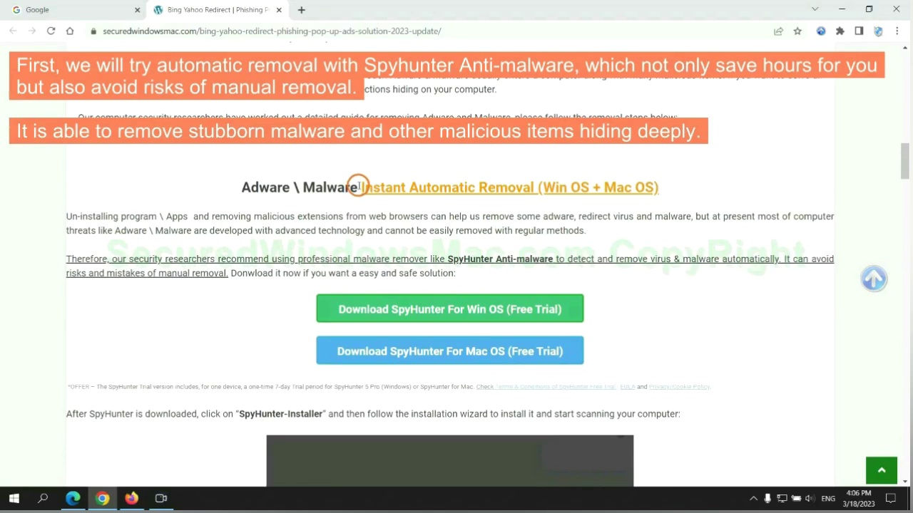
{"action": "left_click_drag", "start_coordinate": [358, 187], "coordinate": [535, 187]}
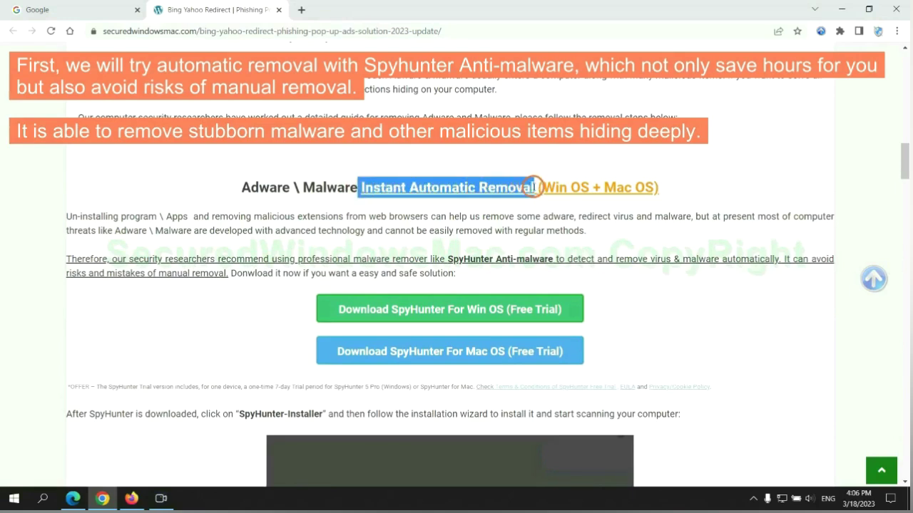
{"action": "left_click", "coordinate": [454, 158]}
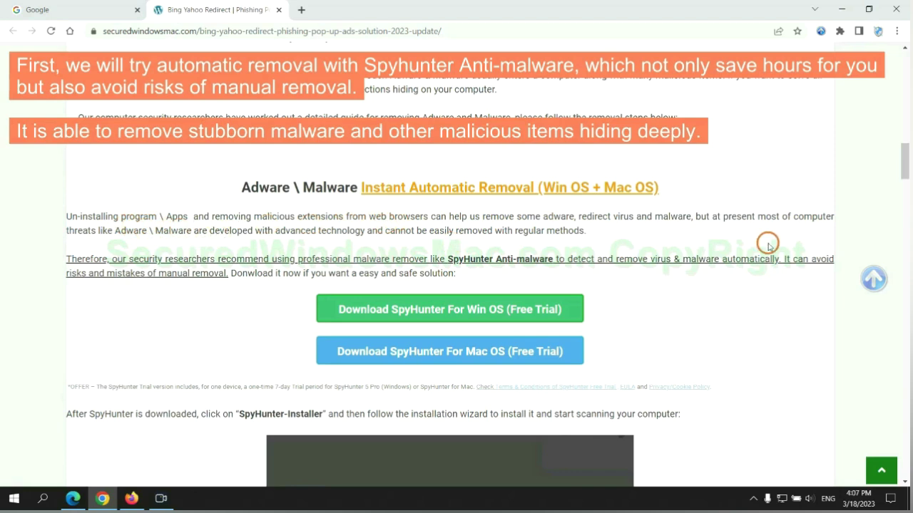
Download SpyHunter-Installer.exe for Windows, keep the file, and launch it
{"action": "scroll", "coordinate": [450, 257], "scroll_direction": "down", "scroll_amount": 1}
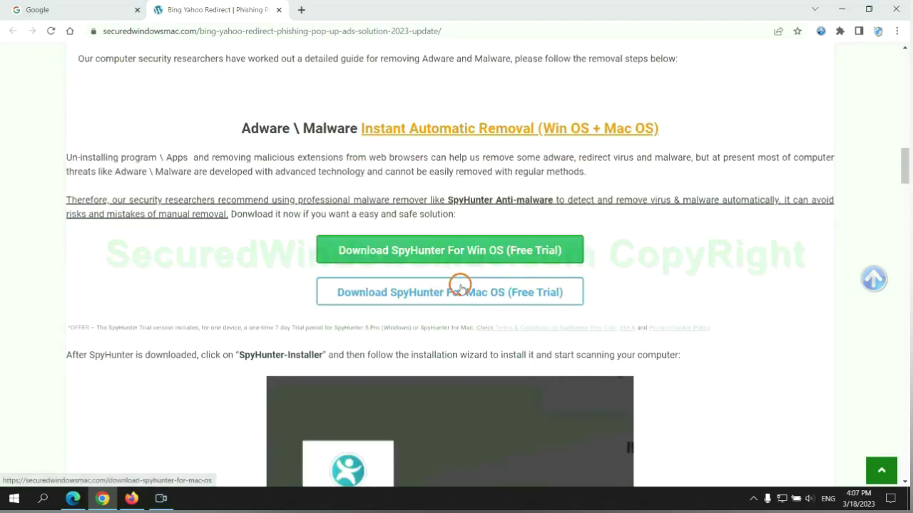
{"action": "scroll", "coordinate": [459, 286], "scroll_direction": "down", "scroll_amount": 2}
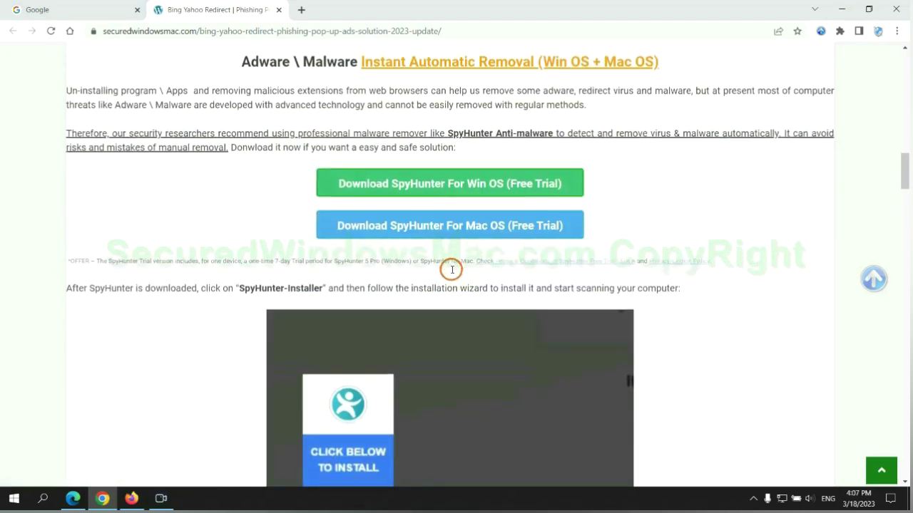
{"action": "left_click", "coordinate": [460, 136]}
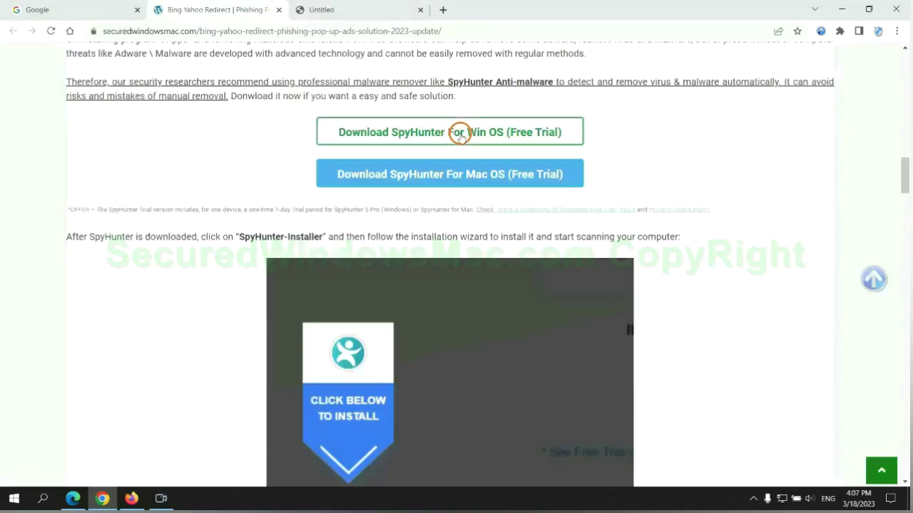
{"action": "left_click", "coordinate": [223, 469]}
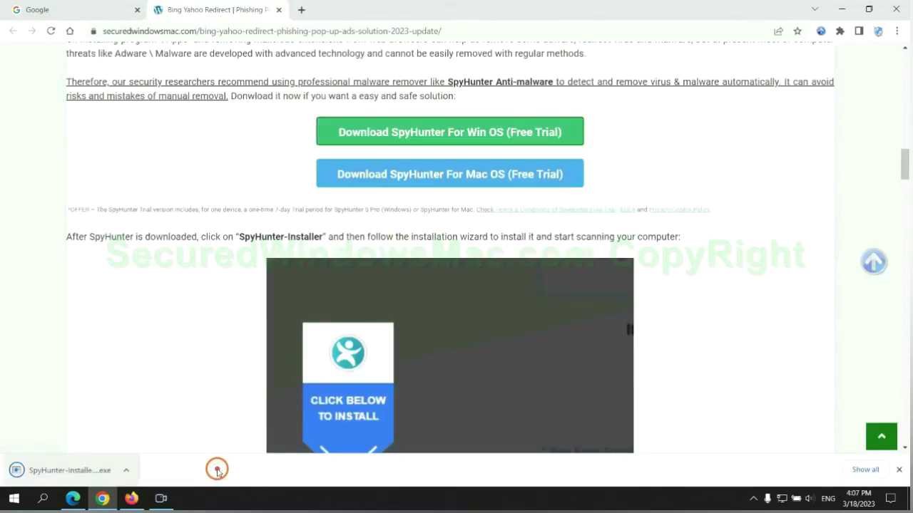
{"action": "left_click", "coordinate": [87, 470]}
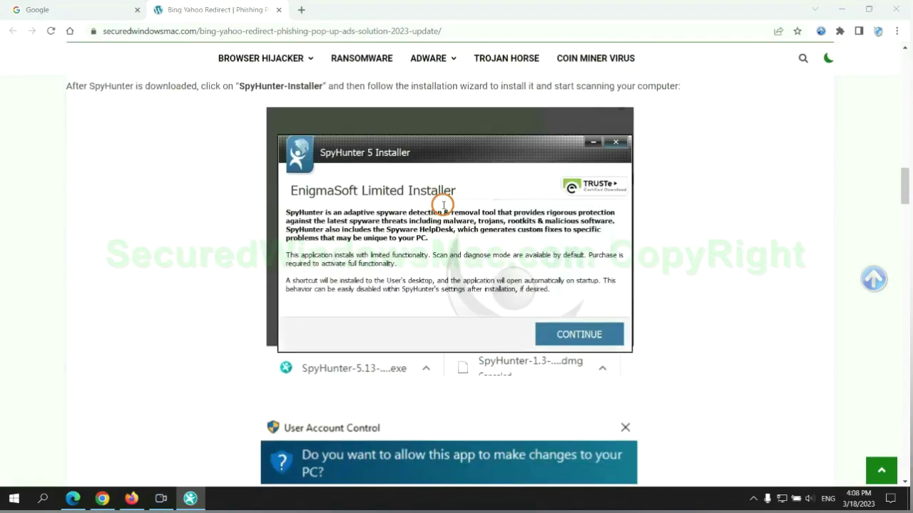
Install SpyHunter 5 accepting the EULA, scan the PC, and choose the FREE Trial (7-Days)
{"action": "left_click", "coordinate": [599, 333]}
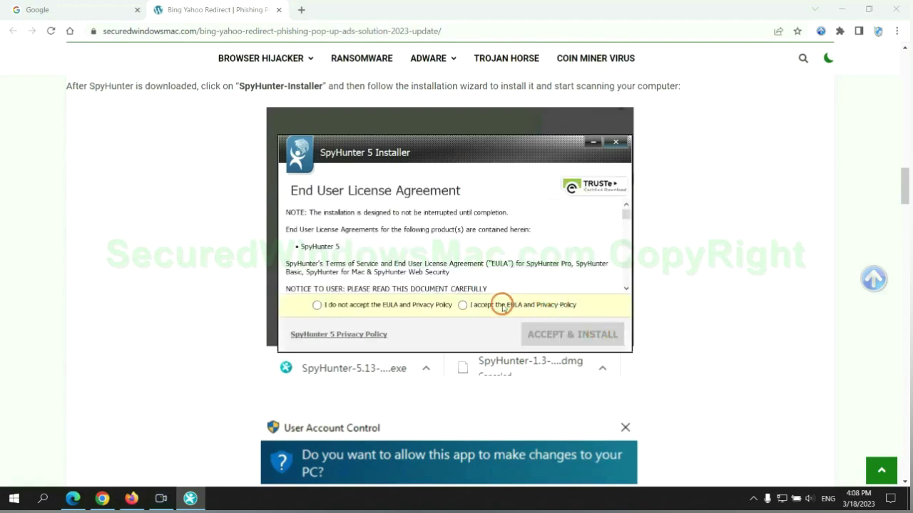
{"action": "left_click", "coordinate": [462, 305]}
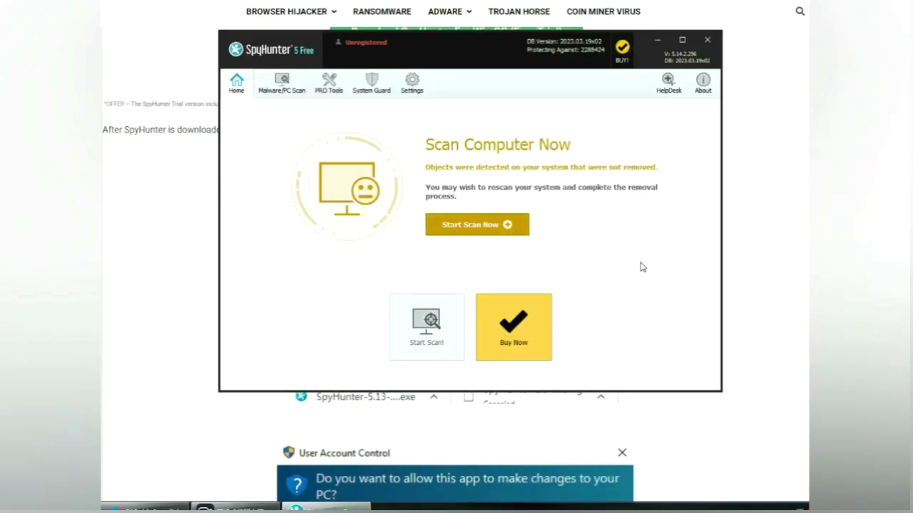
{"action": "left_click", "coordinate": [427, 326]}
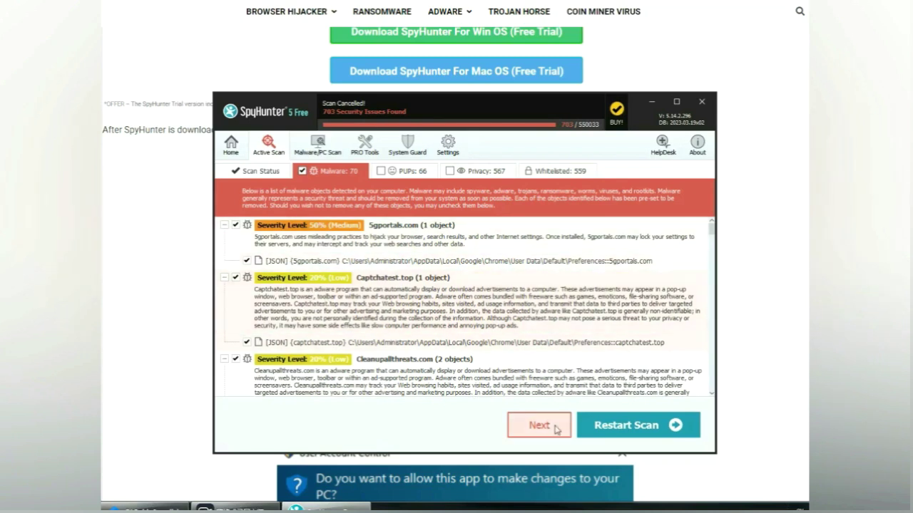
{"action": "left_click", "coordinate": [540, 425]}
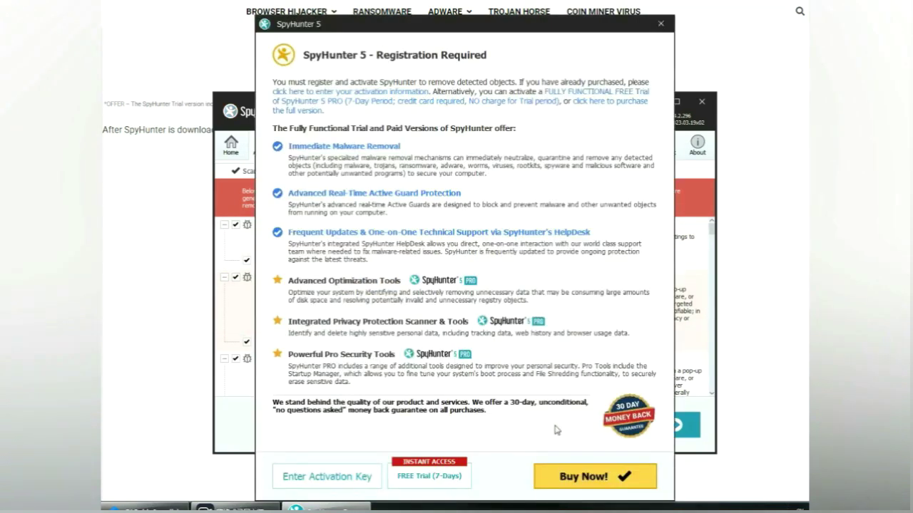
{"action": "left_click", "coordinate": [431, 477]}
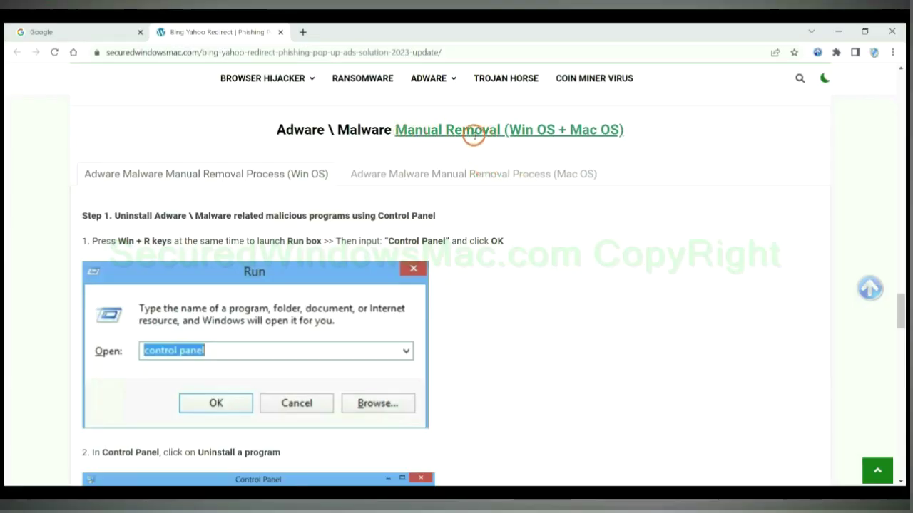
Compare the Win OS and Mac OS tabs of the guide's Manual Removal section
{"action": "left_click_drag", "start_coordinate": [511, 132], "coordinate": [556, 131]}
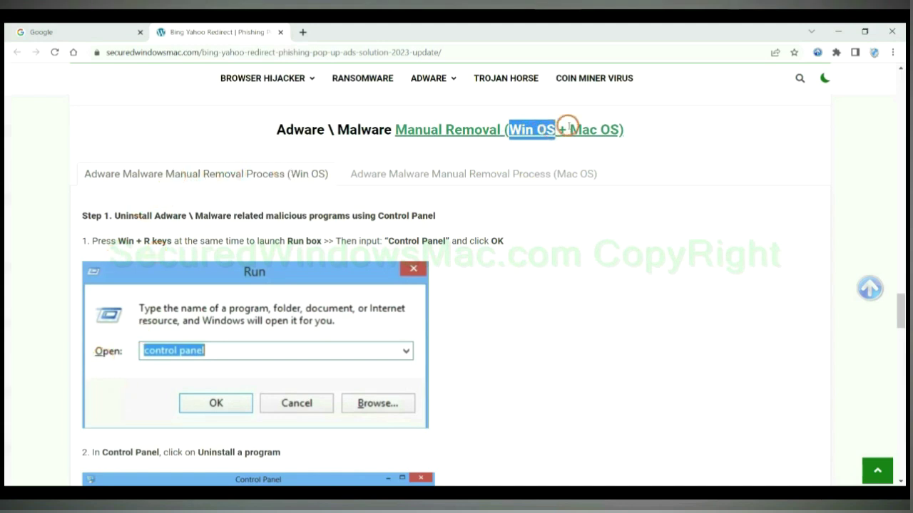
{"action": "left_click_drag", "start_coordinate": [569, 128], "coordinate": [619, 130]}
{"action": "left_click", "coordinate": [466, 173]}
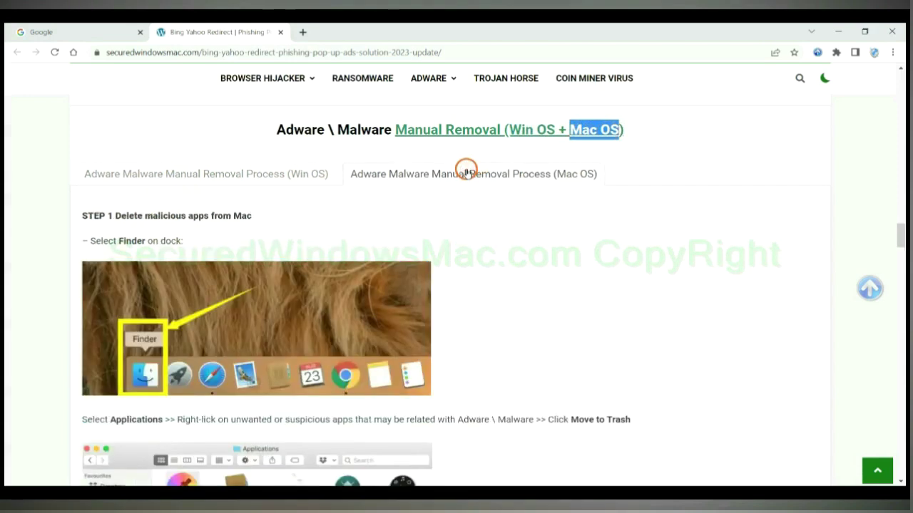
Return to Windows Step 1: uninstalling adware programs through Control Panel
{"action": "scroll", "coordinate": [426, 241], "scroll_direction": "up", "scroll_amount": 1}
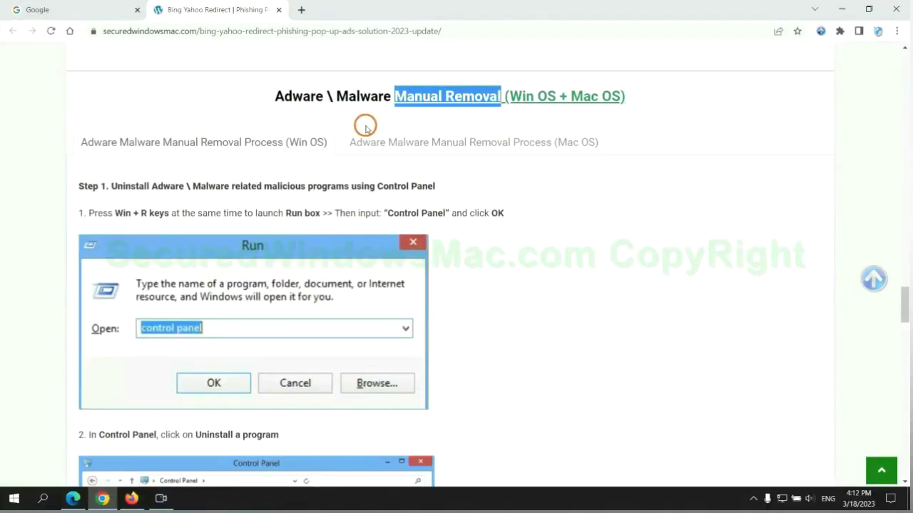
{"action": "scroll", "coordinate": [339, 243], "scroll_direction": "up", "scroll_amount": 1}
{"action": "scroll", "coordinate": [339, 249], "scroll_direction": "up", "scroll_amount": 1}
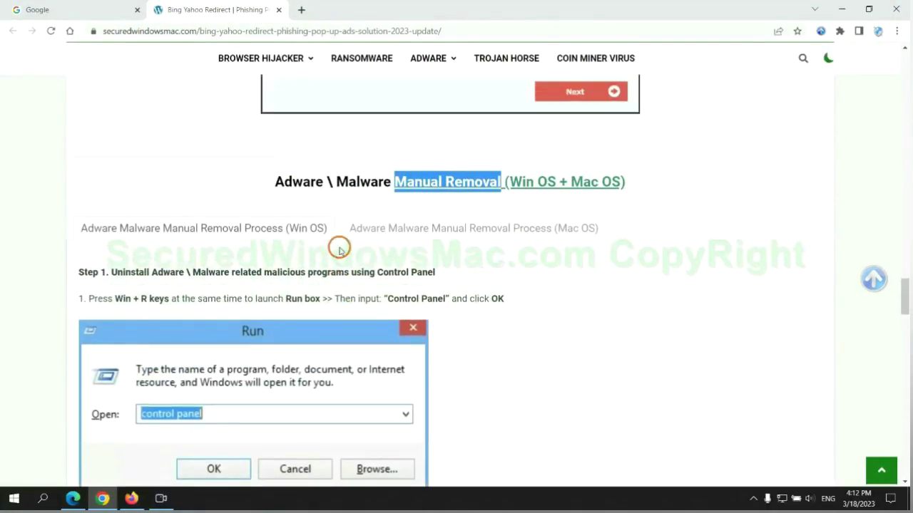
{"action": "scroll", "coordinate": [285, 232], "scroll_direction": "down", "scroll_amount": 2}
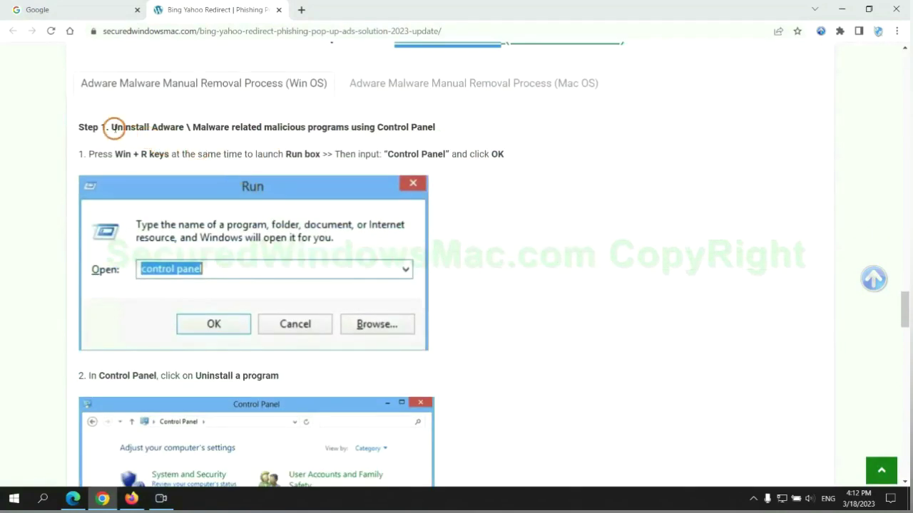
{"action": "left_click_drag", "start_coordinate": [123, 128], "coordinate": [344, 131]}
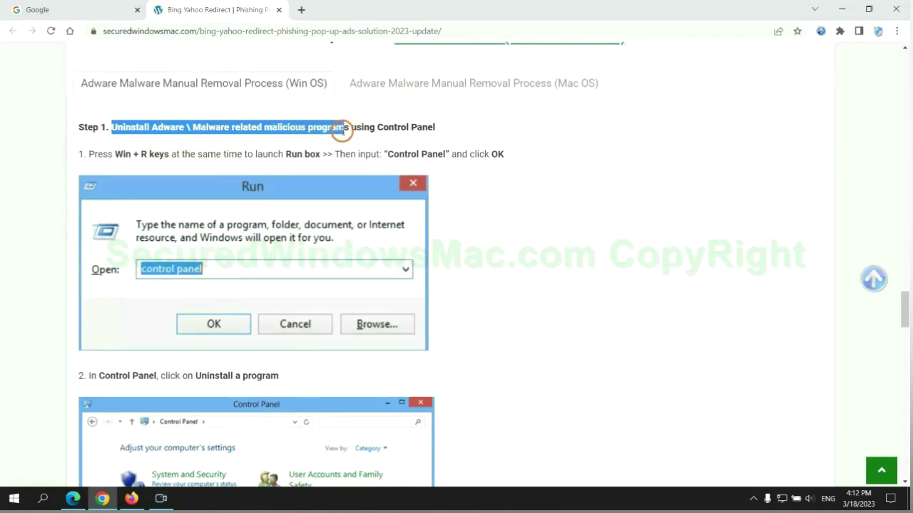
{"action": "left_click", "coordinate": [605, 186]}
Run 'control panel', list installed programs, and bring up Uninstall/Change for Lantern
{"action": "scroll", "coordinate": [568, 185], "scroll_direction": "down", "scroll_amount": 2}
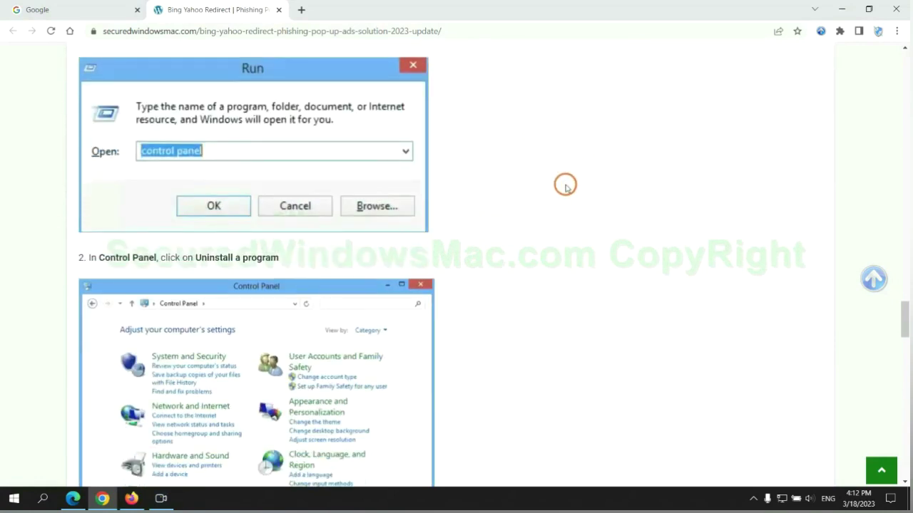
{"action": "key", "text": "super+r"}
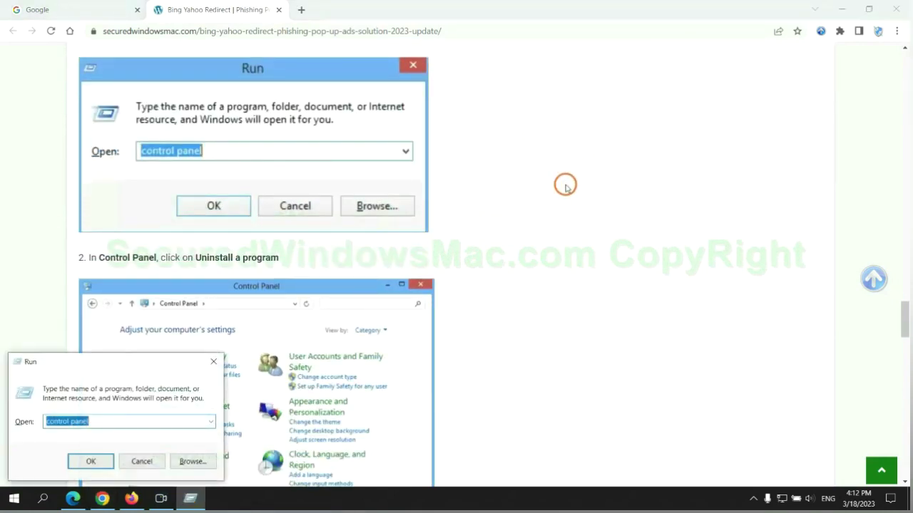
{"action": "type", "text": "control pa"}
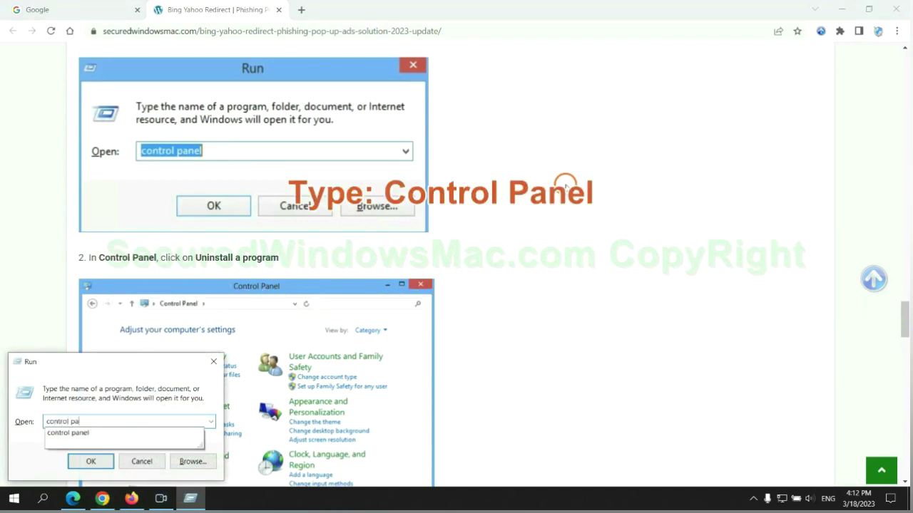
{"action": "type", "text": "nel"}
{"action": "key", "text": "Return"}
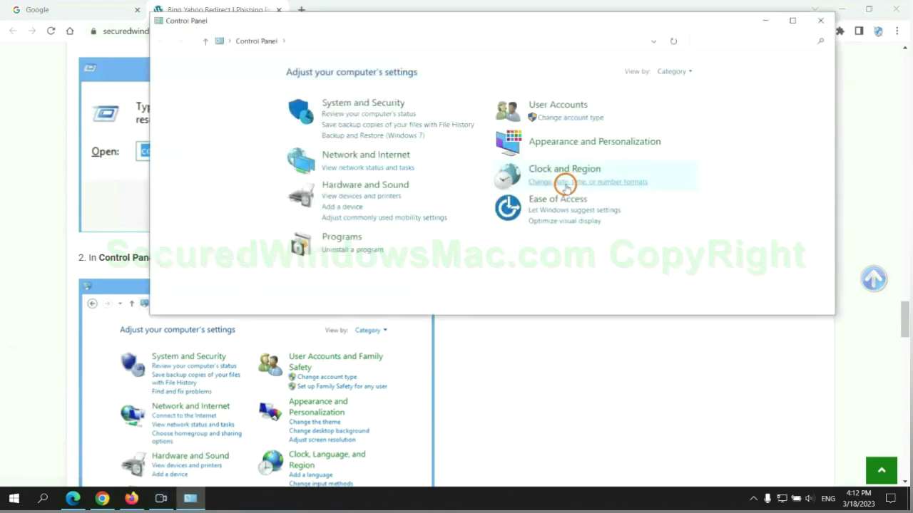
{"action": "left_click", "coordinate": [361, 249]}
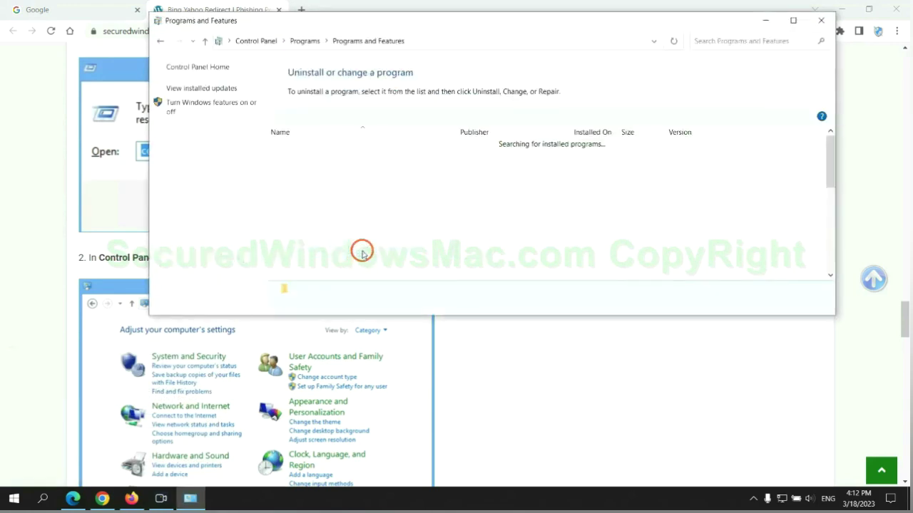
{"action": "right_click", "coordinate": [307, 168]}
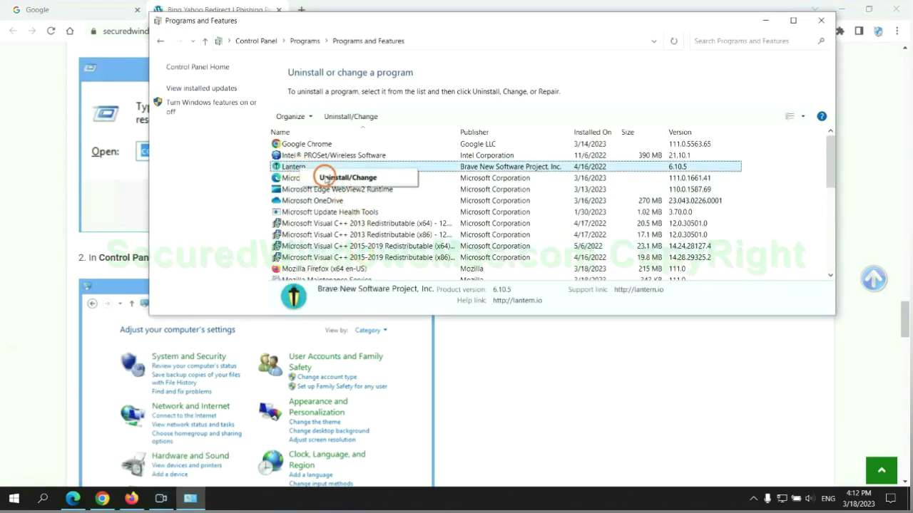
Close Programs and Features, read Step 2 on malicious extensions, then switch to Microsoft Edge
{"action": "left_click", "coordinate": [820, 21]}
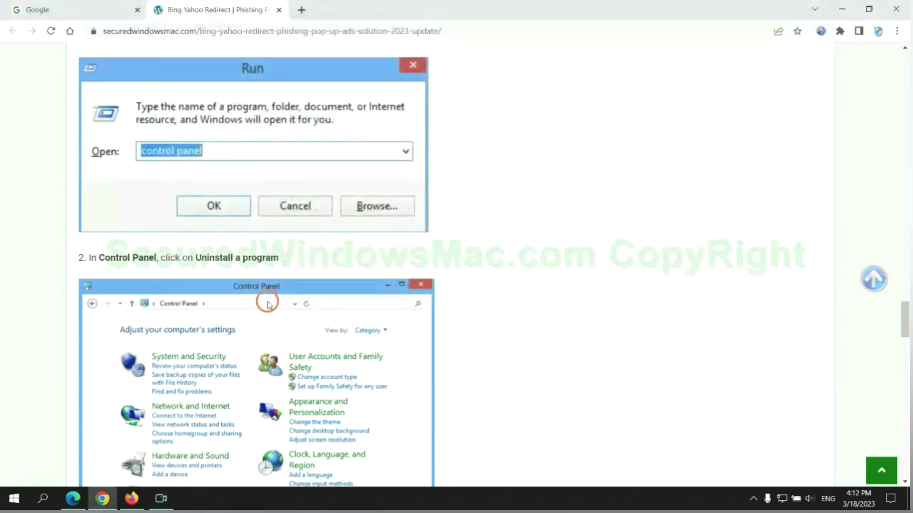
{"action": "scroll", "coordinate": [268, 304], "scroll_direction": "down", "scroll_amount": 1}
{"action": "scroll", "coordinate": [268, 305], "scroll_direction": "down", "scroll_amount": 5}
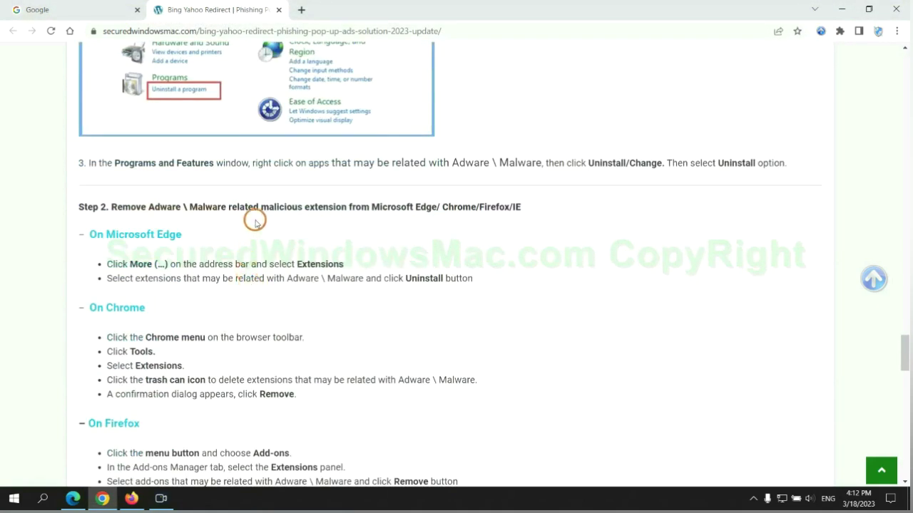
{"action": "left_click_drag", "start_coordinate": [258, 208], "coordinate": [347, 206]}
{"action": "left_click", "coordinate": [363, 224]}
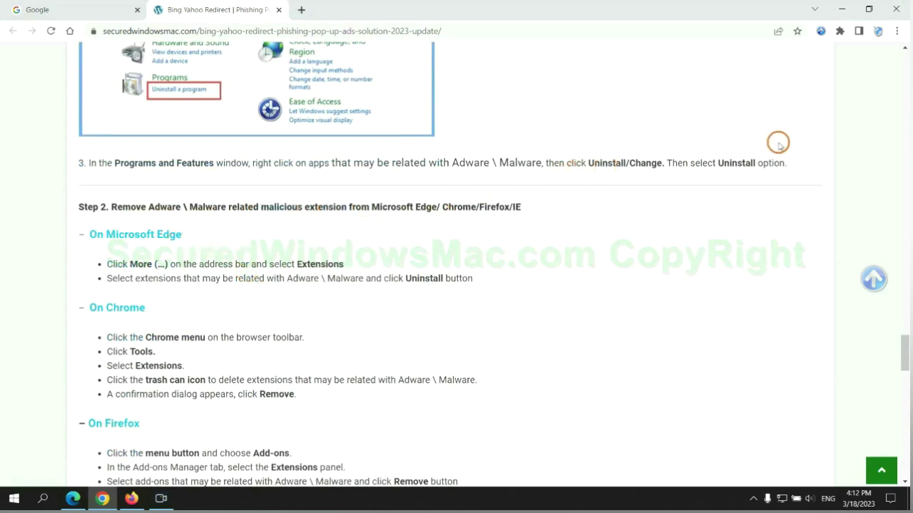
{"action": "left_click", "coordinate": [73, 496]}
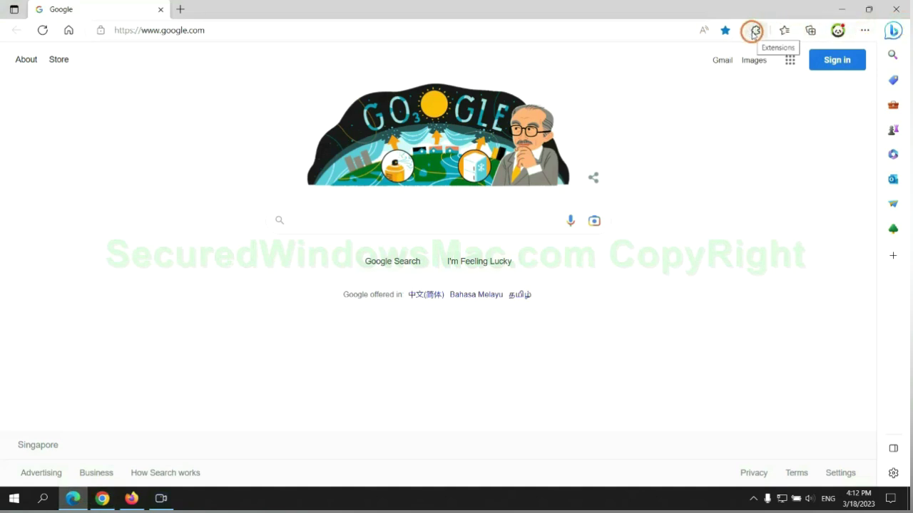
Remove McAfee WebAdvisor from Edge's Manage extensions page and close that tab
{"action": "left_click", "coordinate": [754, 32]}
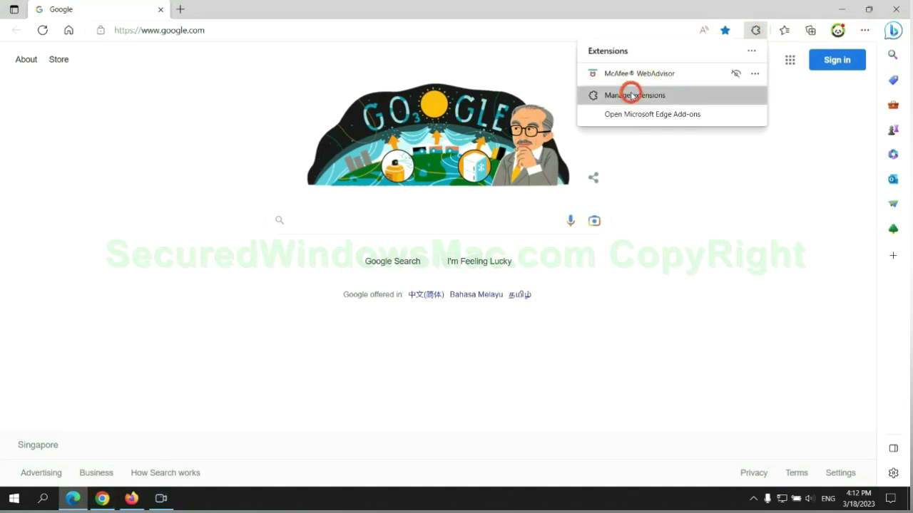
{"action": "left_click", "coordinate": [631, 96]}
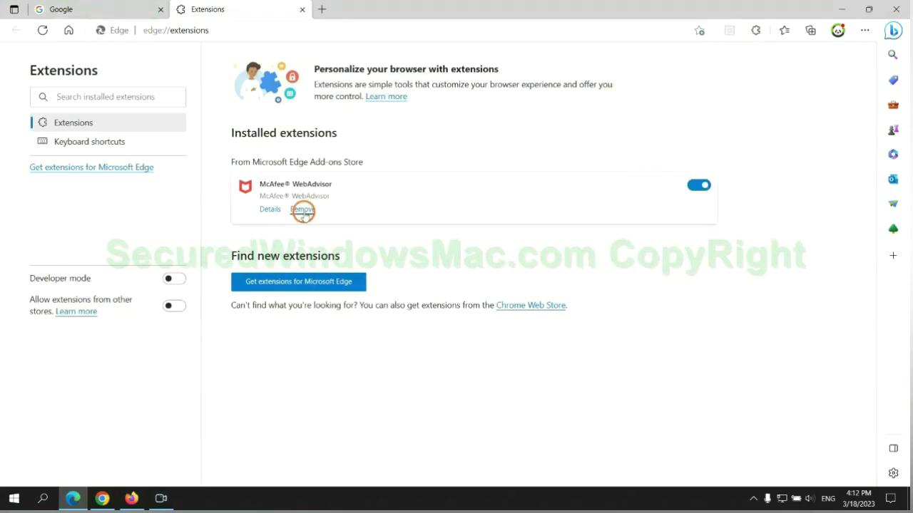
{"action": "left_click", "coordinate": [302, 210]}
{"action": "left_click", "coordinate": [654, 112]}
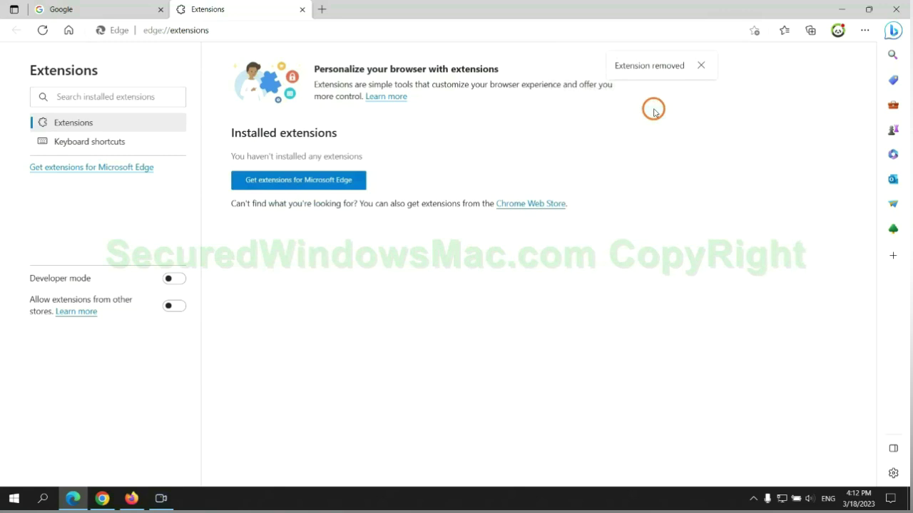
{"action": "left_click", "coordinate": [303, 9]}
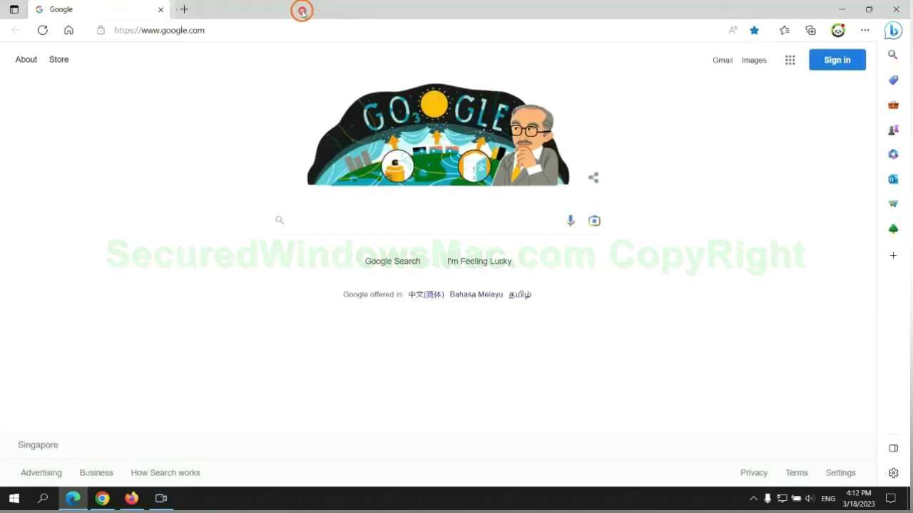
In Chrome, remove the Ecosia extension via Manage extensions and close its feedback page
{"action": "left_click", "coordinate": [109, 500]}
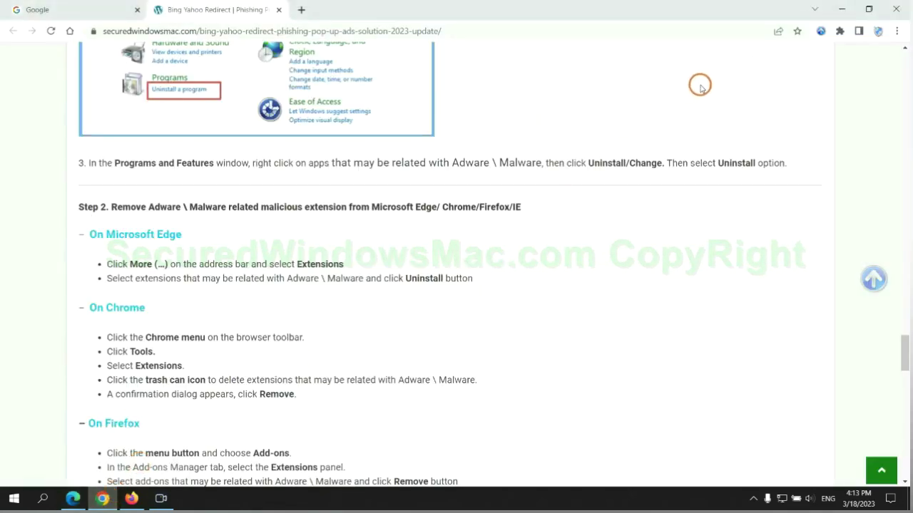
{"action": "left_click", "coordinate": [839, 31]}
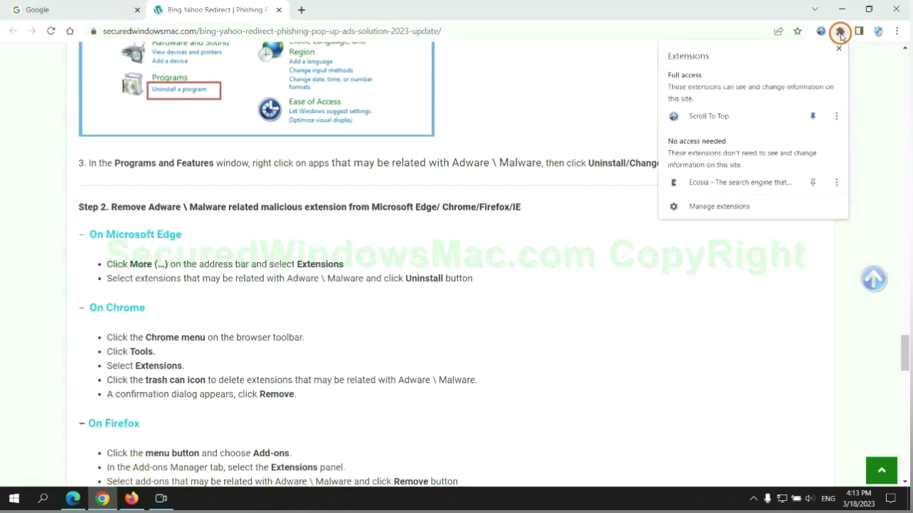
{"action": "left_click", "coordinate": [737, 209]}
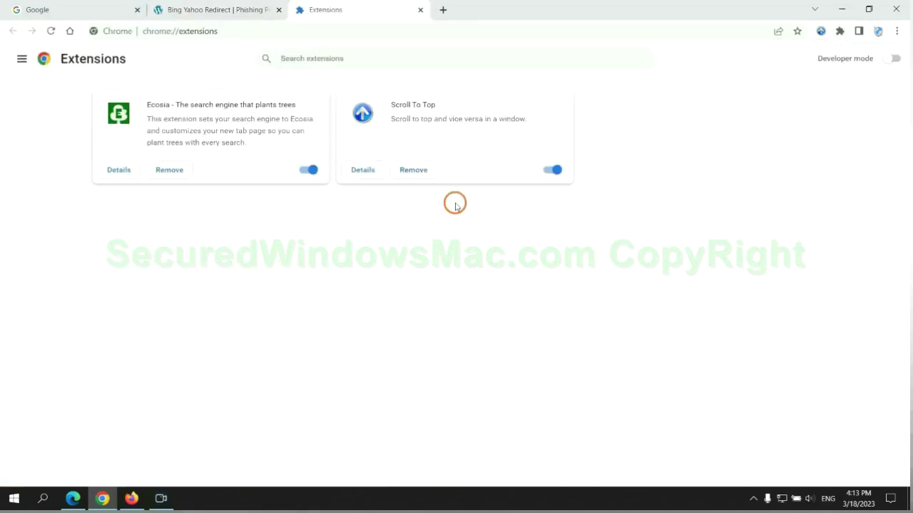
{"action": "left_click", "coordinate": [169, 169]}
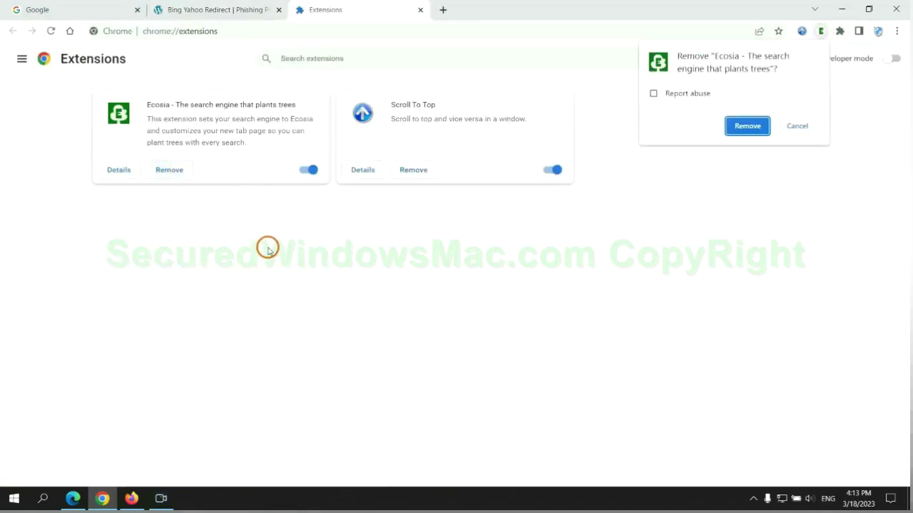
{"action": "left_click", "coordinate": [749, 126]}
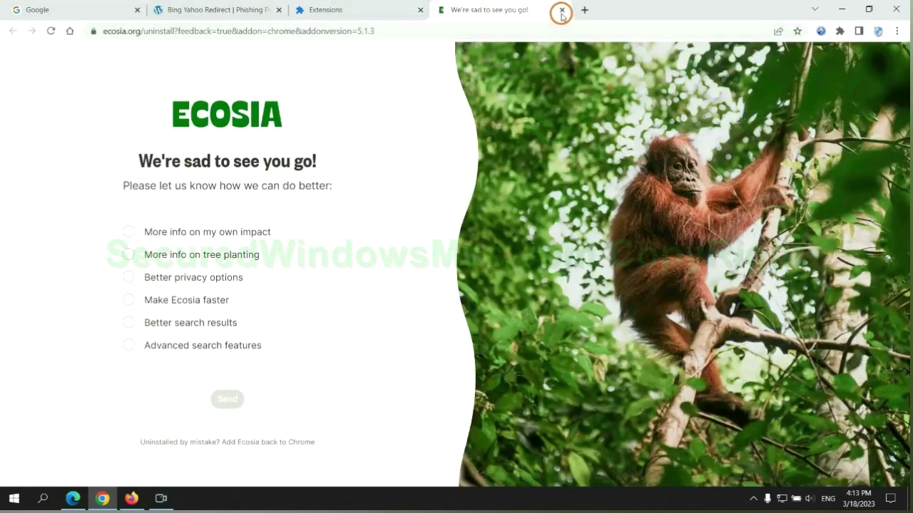
{"action": "left_click", "coordinate": [562, 9]}
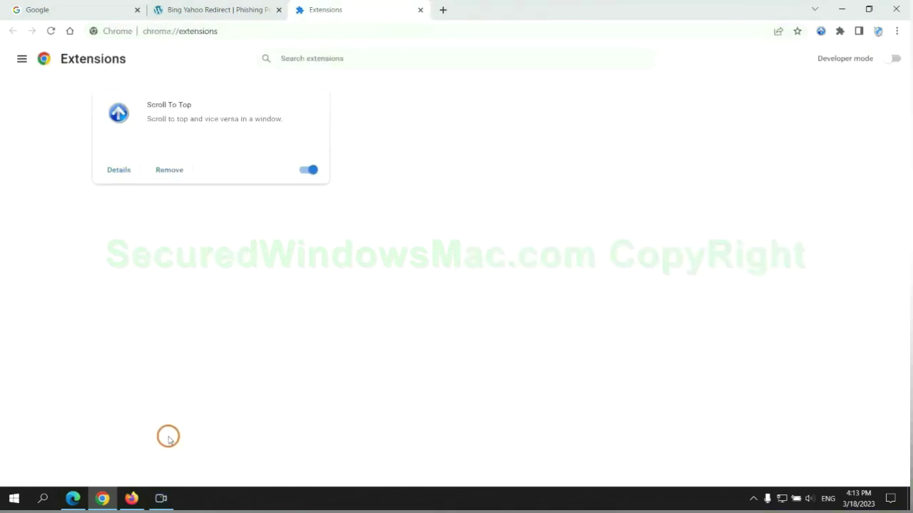
Remove Enhancer for YouTube™ from Firefox's add-ons manager, then highlight the guide's Step 3 registry text
{"action": "left_click", "coordinate": [131, 499]}
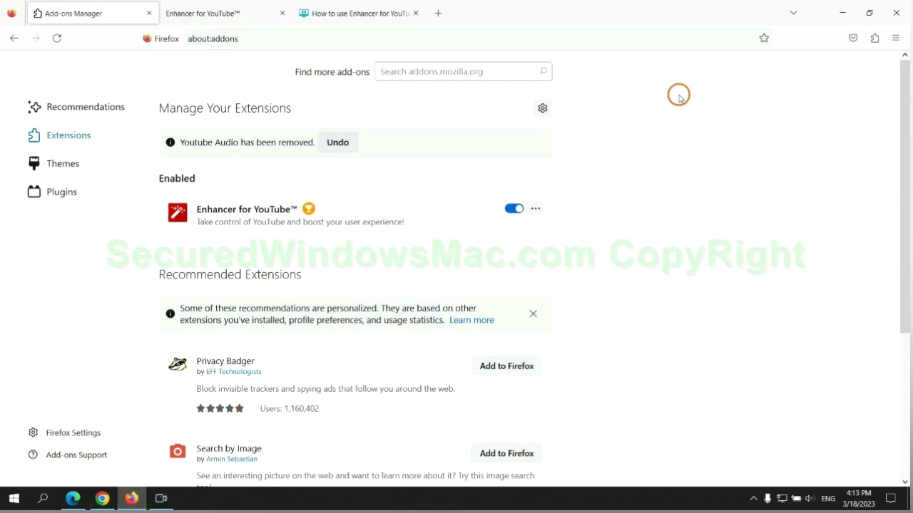
{"action": "left_click", "coordinate": [874, 39]}
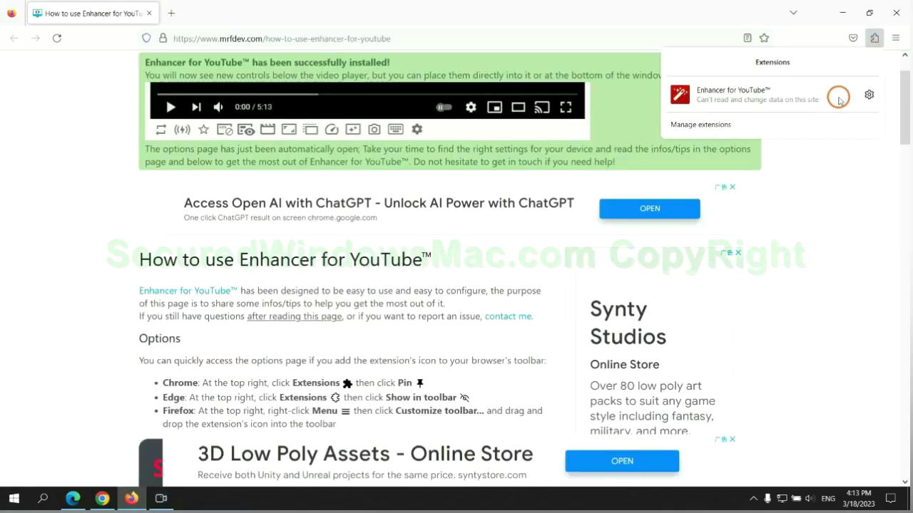
{"action": "left_click", "coordinate": [784, 122]}
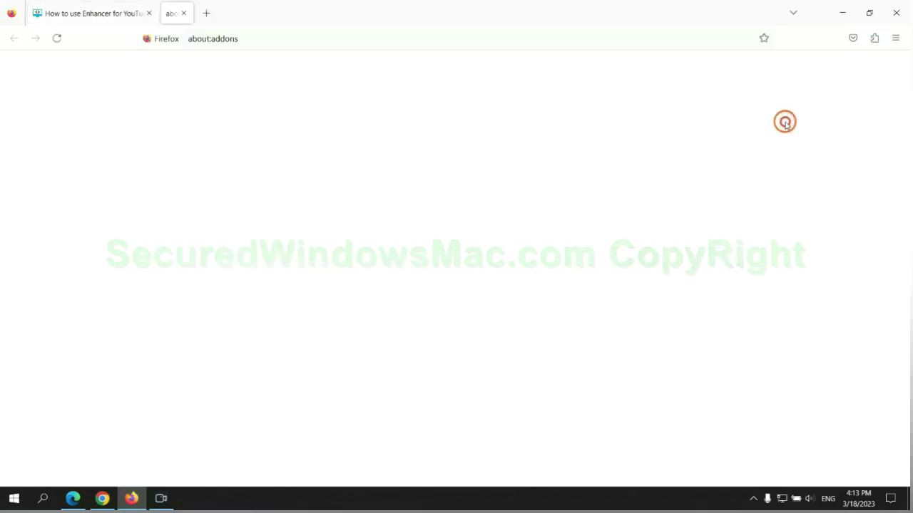
{"action": "left_click", "coordinate": [535, 173]}
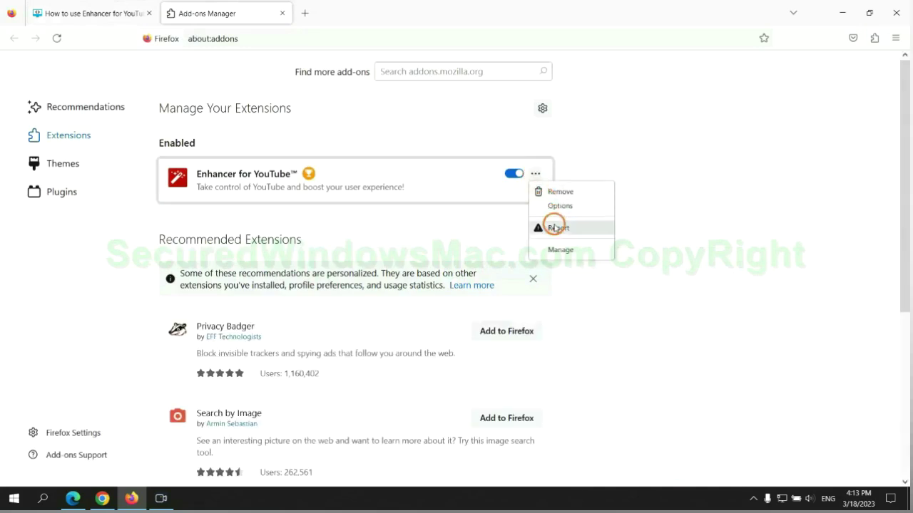
{"action": "left_click", "coordinate": [559, 192]}
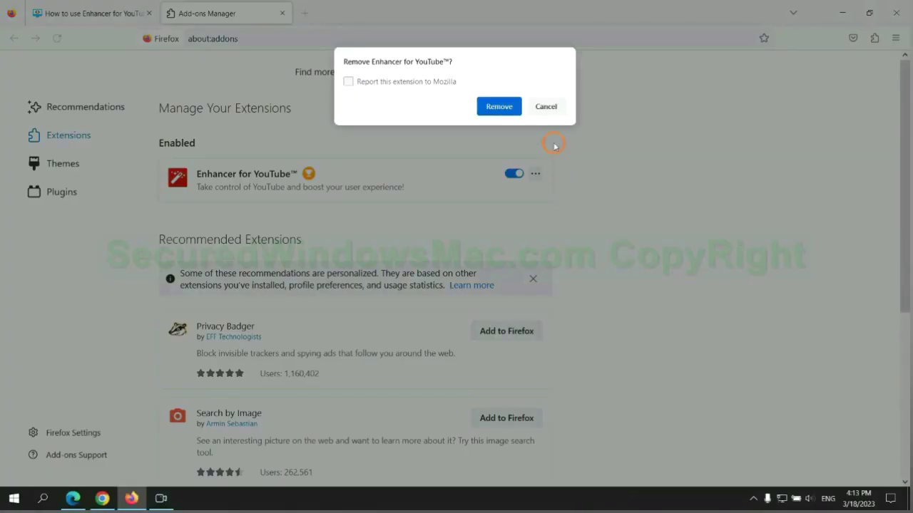
{"action": "left_click", "coordinate": [504, 111]}
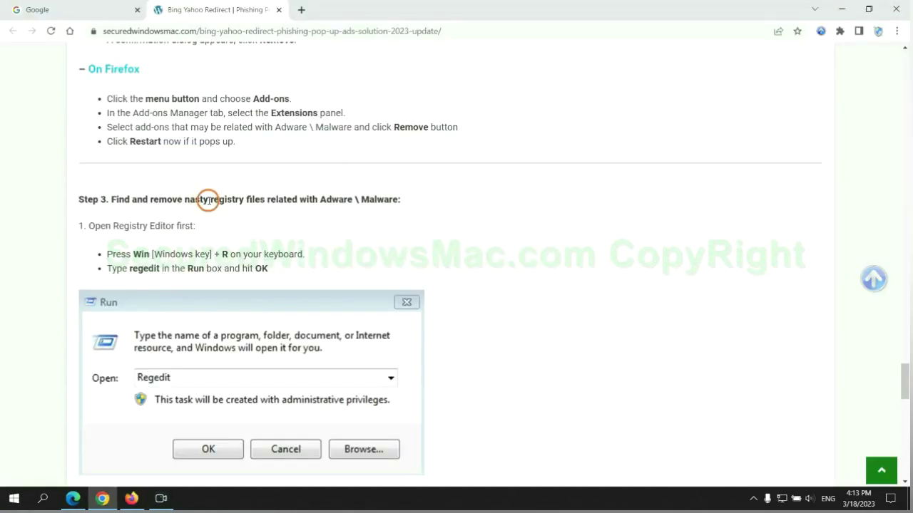
{"action": "left_click_drag", "start_coordinate": [211, 199], "coordinate": [264, 227]}
Launch the Registry Editor by running regedit from the Run box
{"action": "left_click", "coordinate": [264, 227]}
{"action": "scroll", "coordinate": [264, 225], "scroll_direction": "down", "scroll_amount": 3}
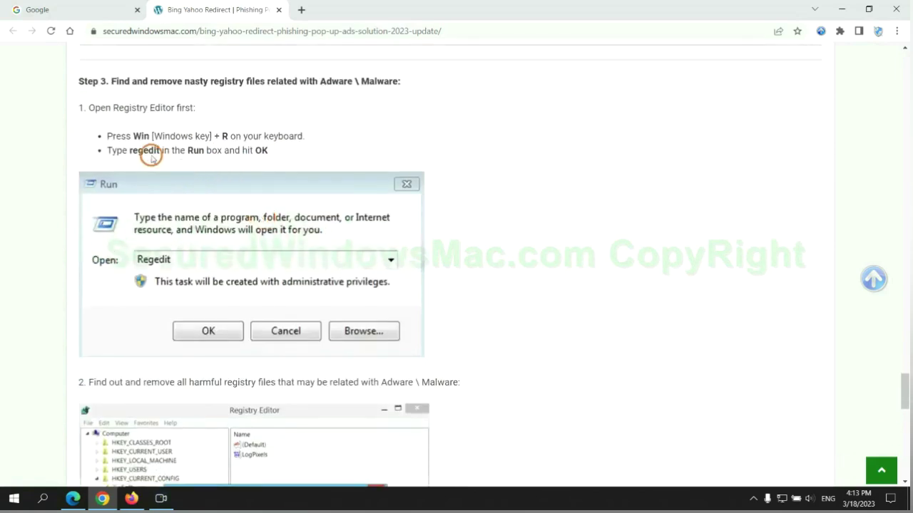
{"action": "key", "text": "super+r"}
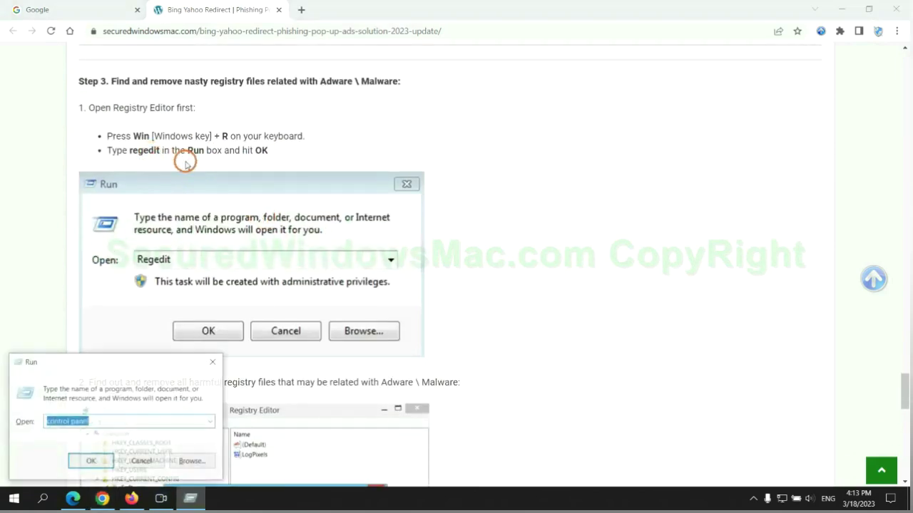
{"action": "type", "text": "reg"}
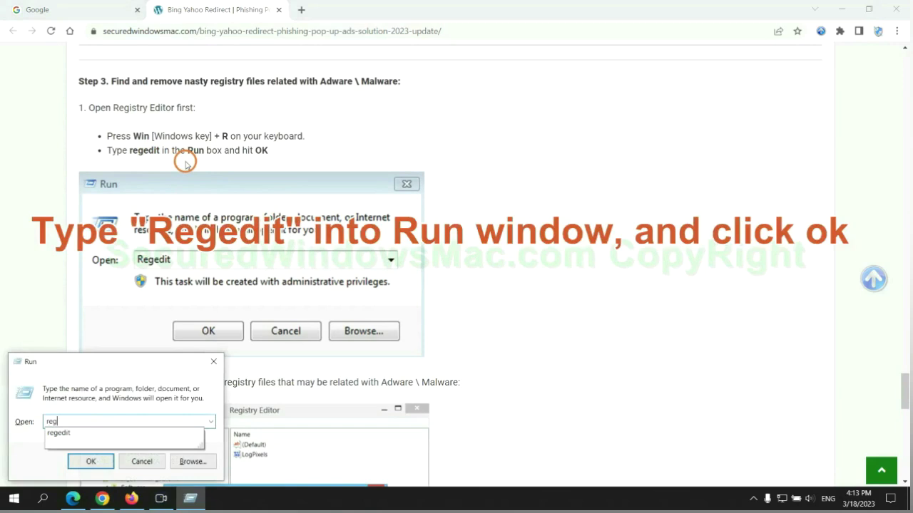
{"action": "type", "text": "edit"}
{"action": "key", "text": "BackSpace"}
{"action": "key", "text": "BackSpace"}
{"action": "key", "text": "BackSpace"}
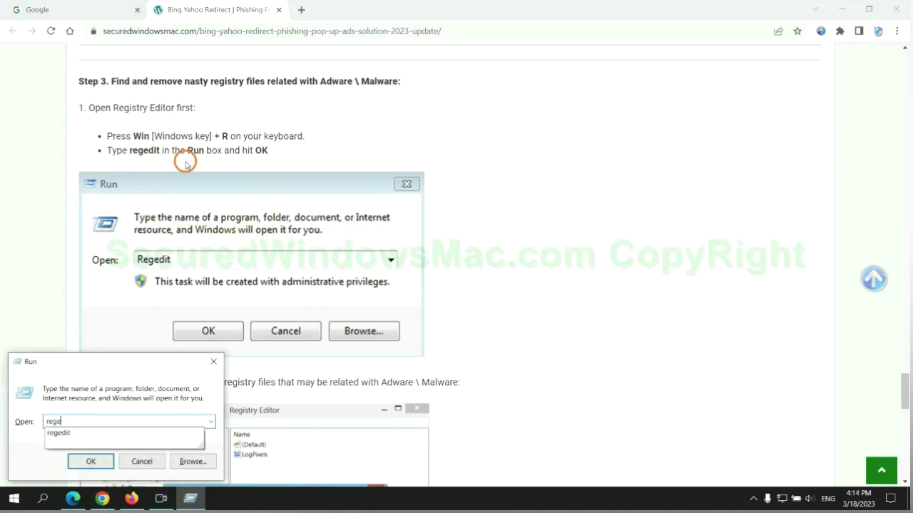
{"action": "type", "text": "dit"}
{"action": "key", "text": "Return"}
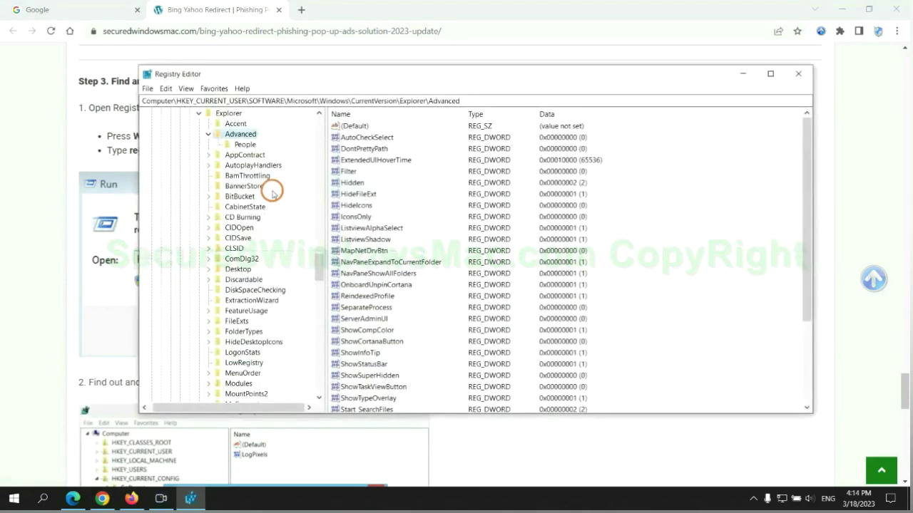
Search the registry for 'Apps' and bring up actions for the StoreAppsOnTaskbar value
{"action": "left_click", "coordinate": [166, 88]}
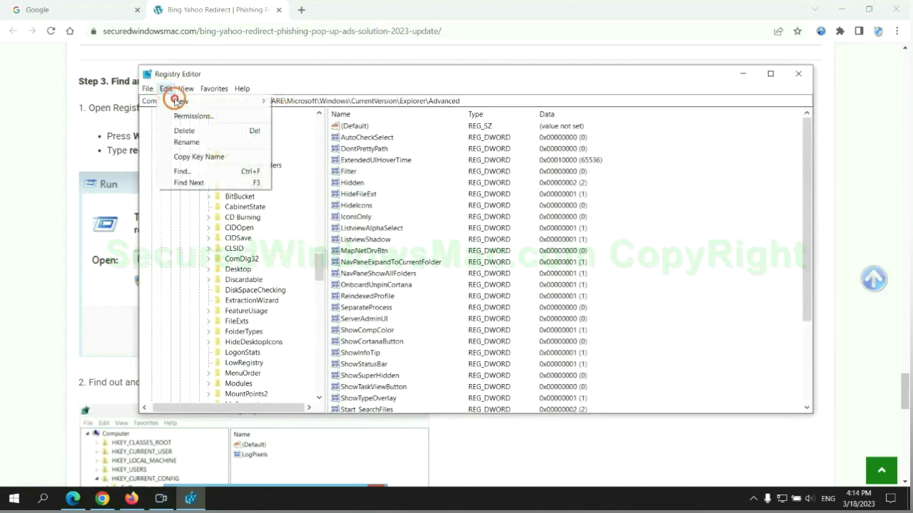
{"action": "left_click", "coordinate": [231, 169]}
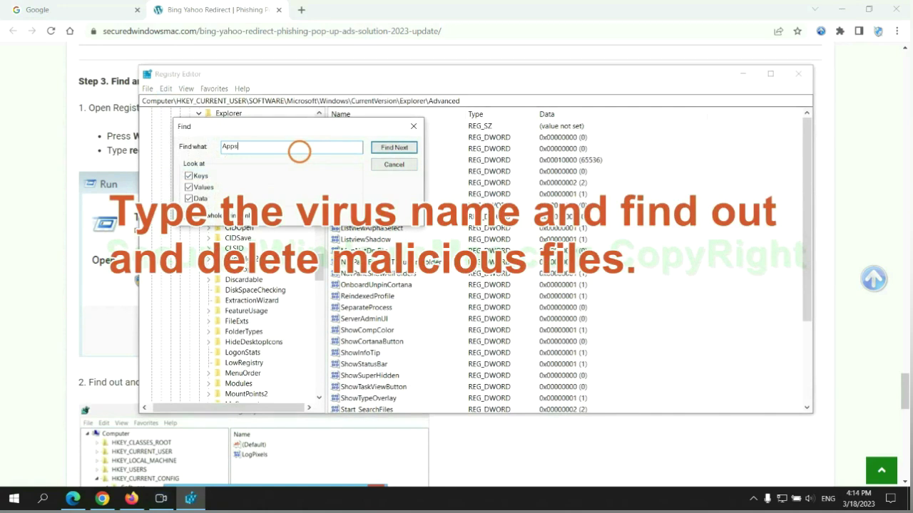
{"action": "key", "text": "Return"}
{"action": "scroll", "coordinate": [520, 303], "scroll_direction": "down", "scroll_amount": 2}
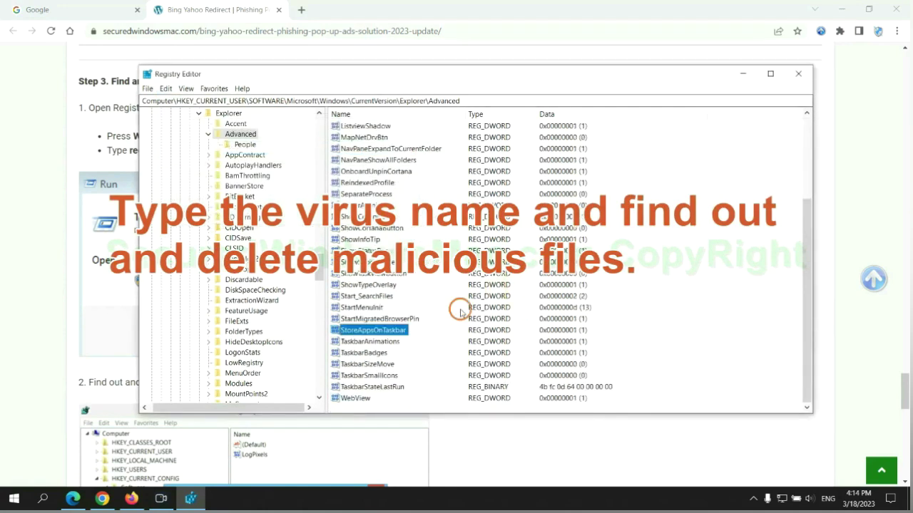
{"action": "right_click", "coordinate": [400, 333]}
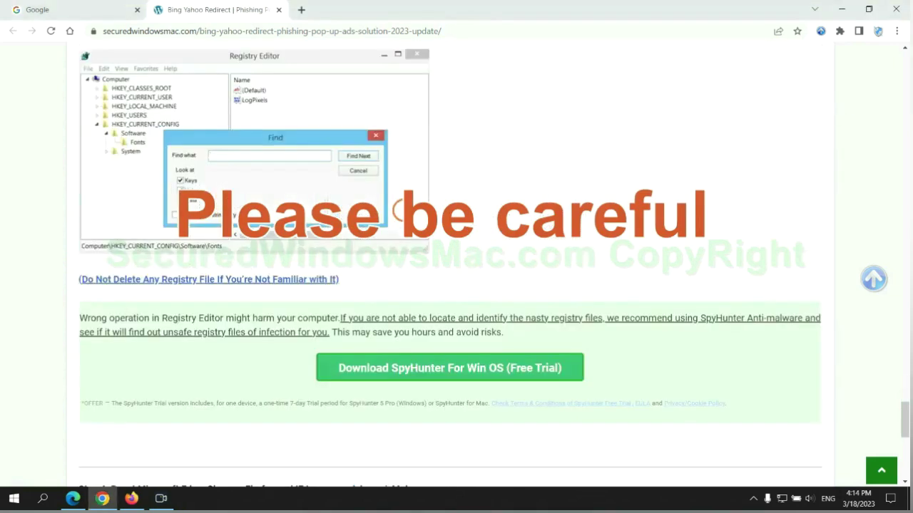
Scroll the guide down to Step 4 and highlight the word 'Reset' in its heading
{"action": "scroll", "coordinate": [403, 209], "scroll_direction": "down", "scroll_amount": 1}
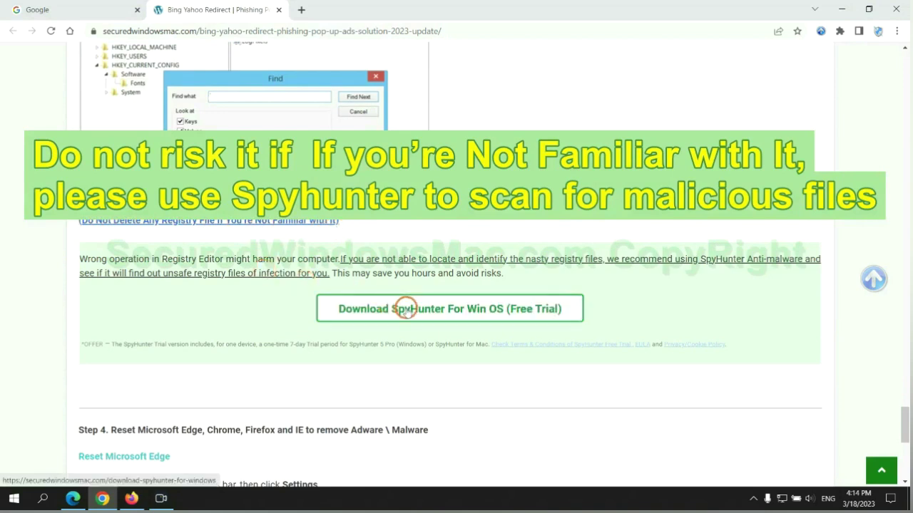
{"action": "scroll", "coordinate": [406, 309], "scroll_direction": "down", "scroll_amount": 6}
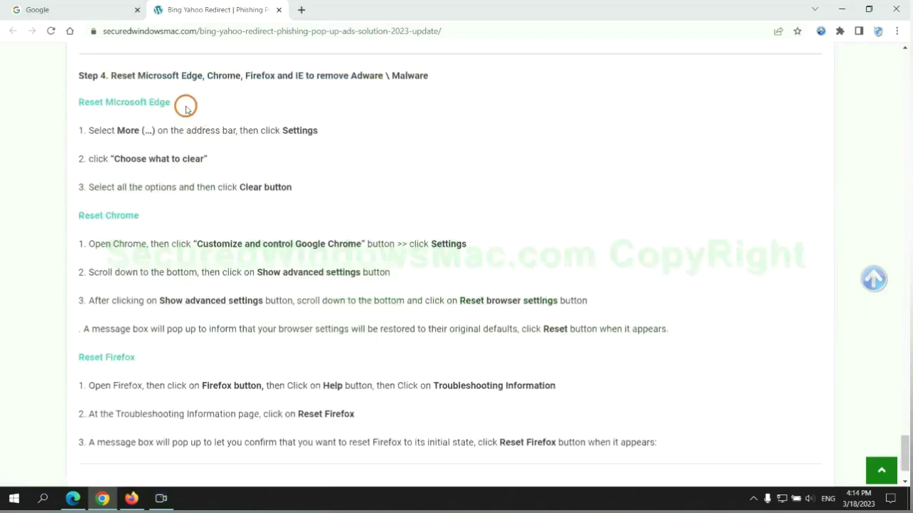
{"action": "double_click", "coordinate": [122, 74]}
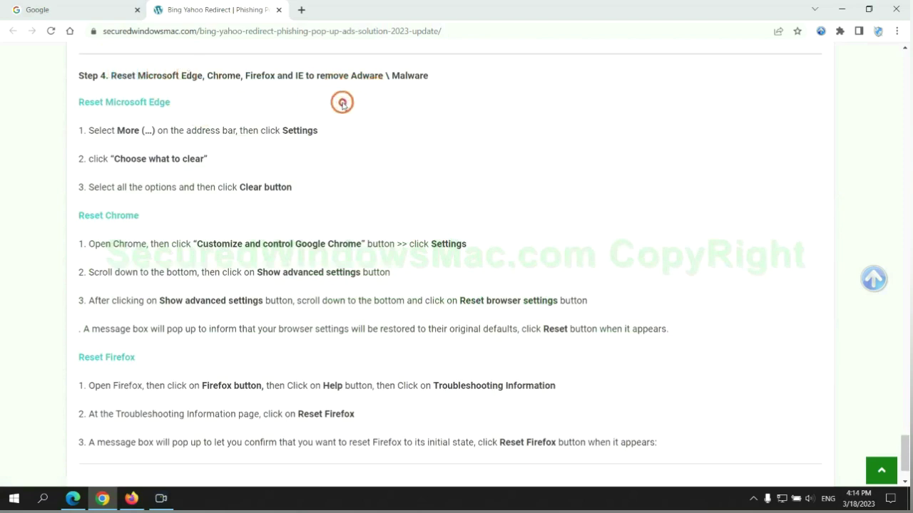
Open 'Choose what to clear' under Edge's Privacy, search, and services settings, then return to Chrome
{"action": "left_click", "coordinate": [75, 497]}
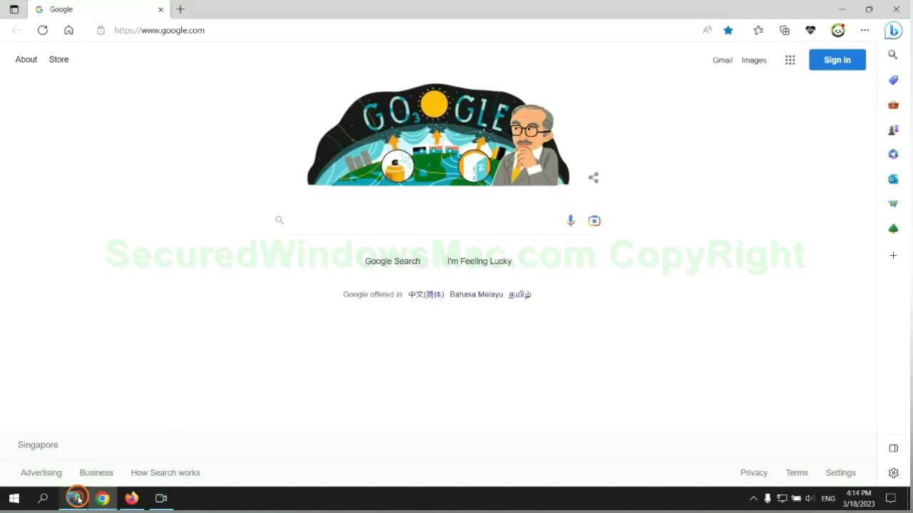
{"action": "left_click", "coordinate": [863, 31]}
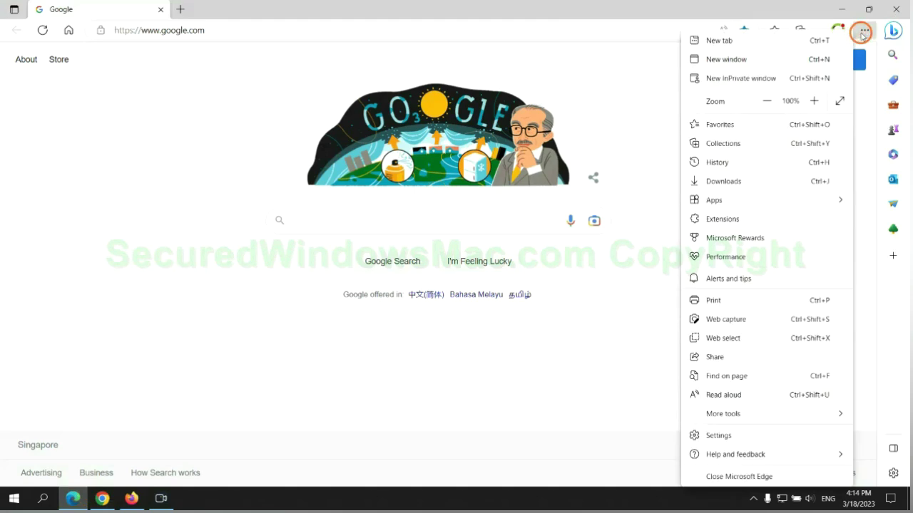
{"action": "left_click", "coordinate": [716, 435]}
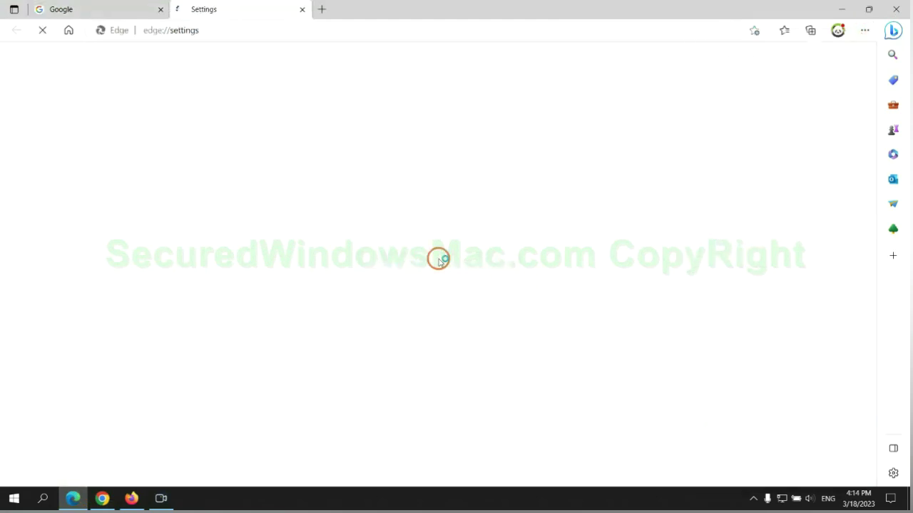
{"action": "left_click", "coordinate": [150, 146]}
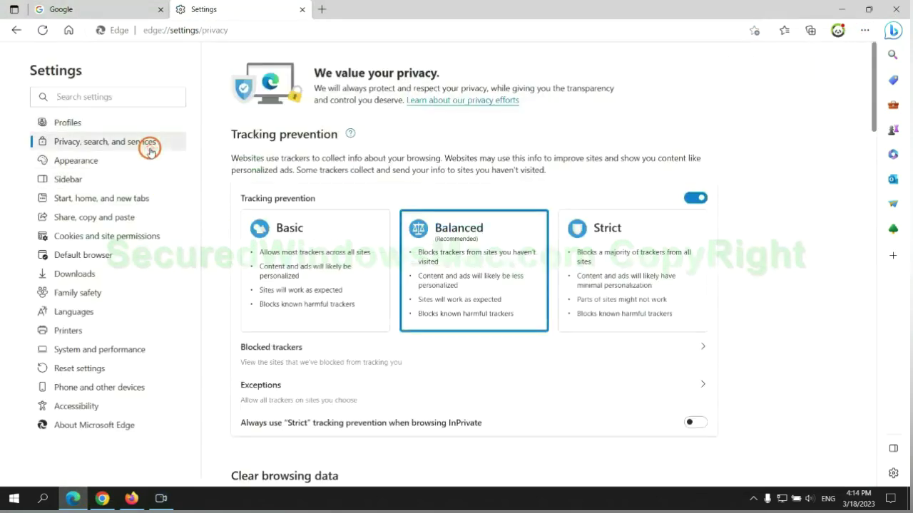
{"action": "scroll", "coordinate": [774, 322], "scroll_direction": "down", "scroll_amount": 3}
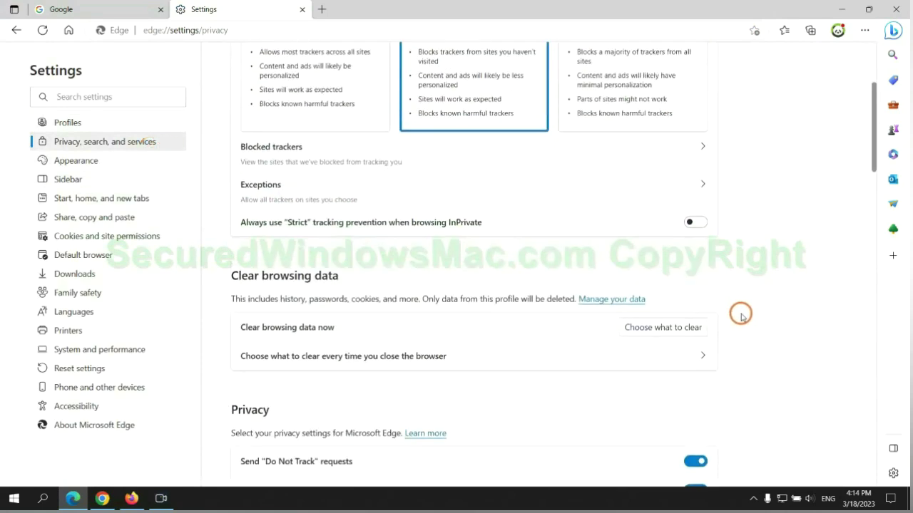
{"action": "left_click", "coordinate": [675, 329]}
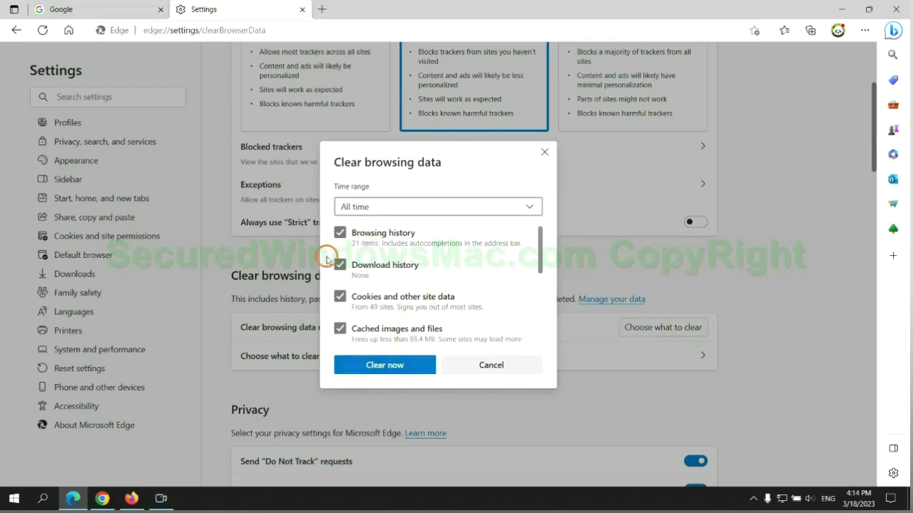
{"action": "left_click", "coordinate": [104, 497]}
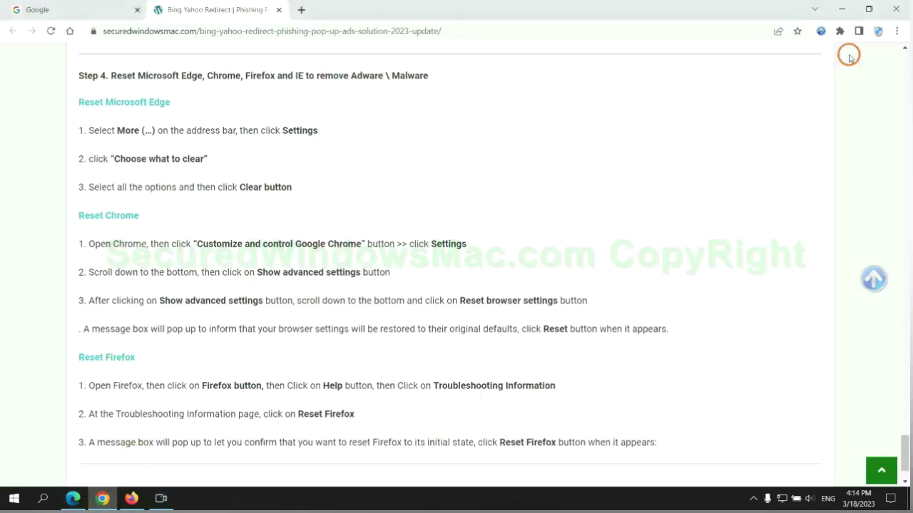
Bring up Chrome's 'Restore settings to their original defaults' confirmation, then switch to Firefox
{"action": "left_click", "coordinate": [896, 34]}
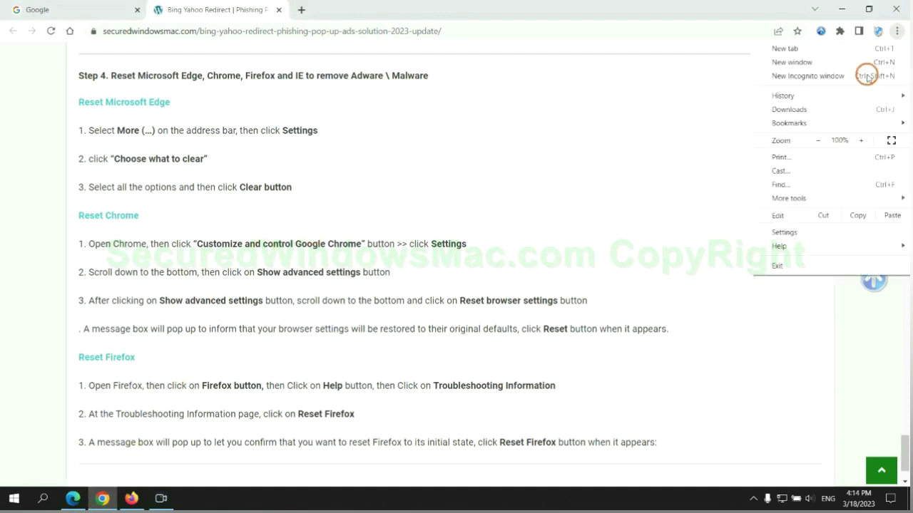
{"action": "left_click", "coordinate": [790, 230]}
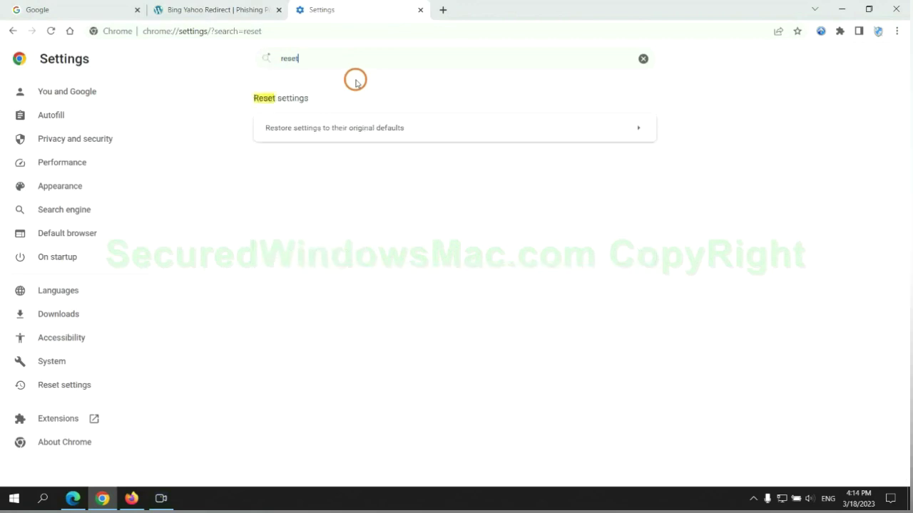
{"action": "left_click", "coordinate": [477, 316]}
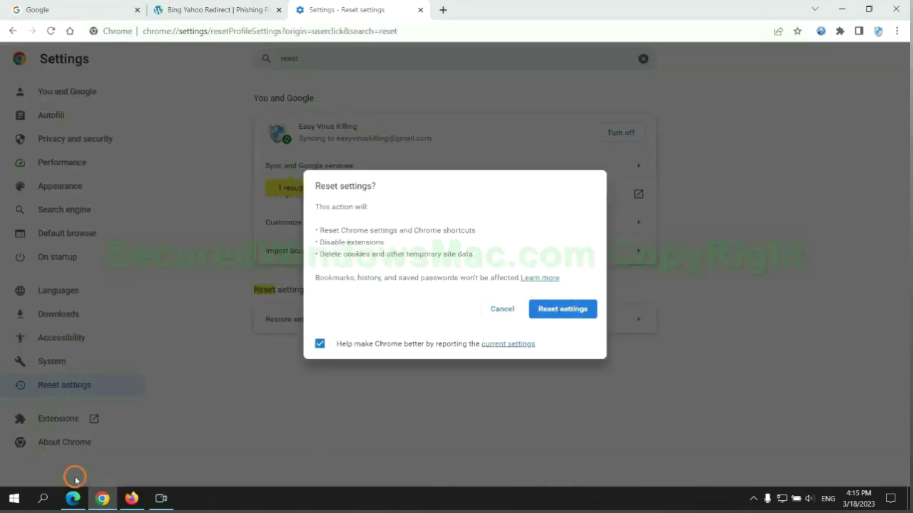
{"action": "left_click", "coordinate": [132, 498]}
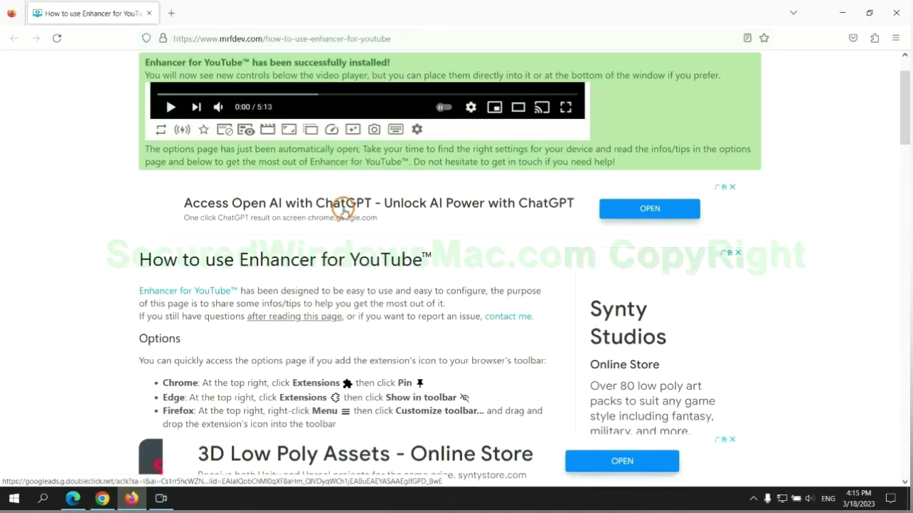
Open Firefox's troubleshooting information page, start Refresh Firefox, and highlight 'If problems remain' in the guide
{"action": "left_click", "coordinate": [895, 38]}
{"action": "left_click", "coordinate": [773, 364]}
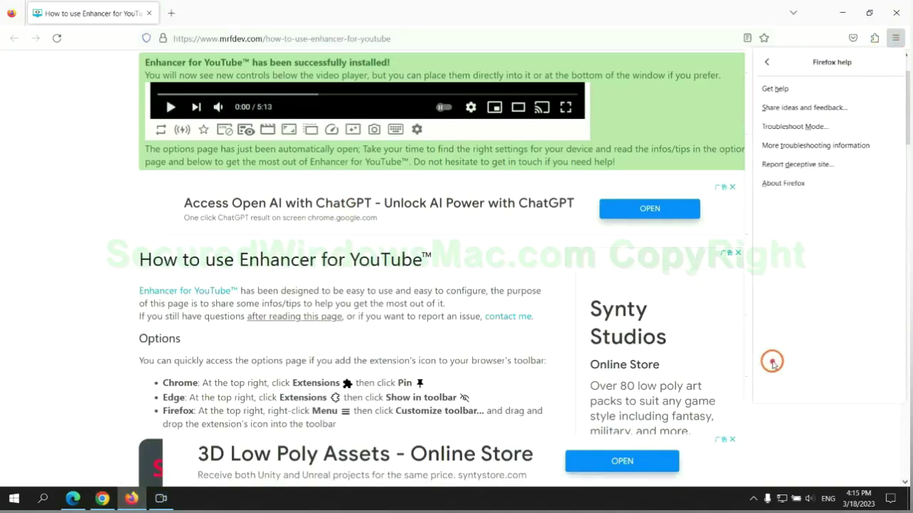
{"action": "left_click", "coordinate": [811, 145]}
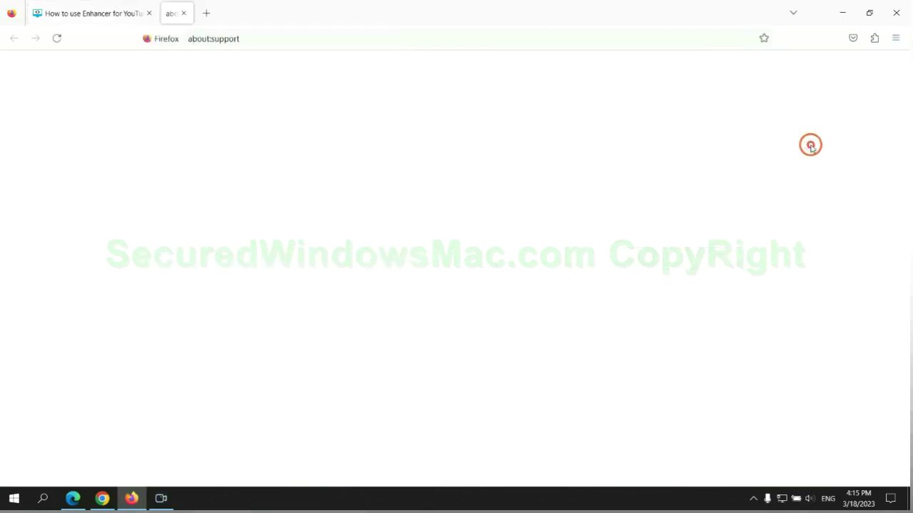
{"action": "left_click", "coordinate": [626, 138]}
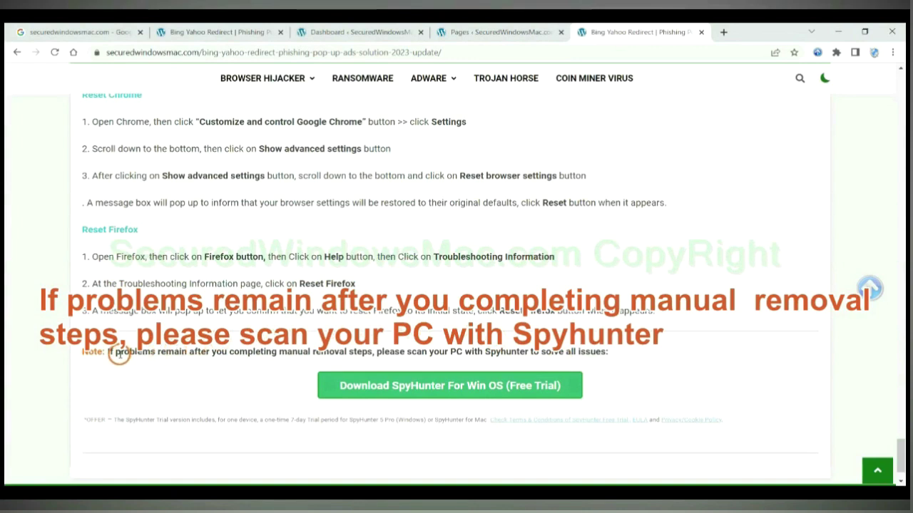
{"action": "left_click_drag", "start_coordinate": [109, 353], "coordinate": [191, 354]}
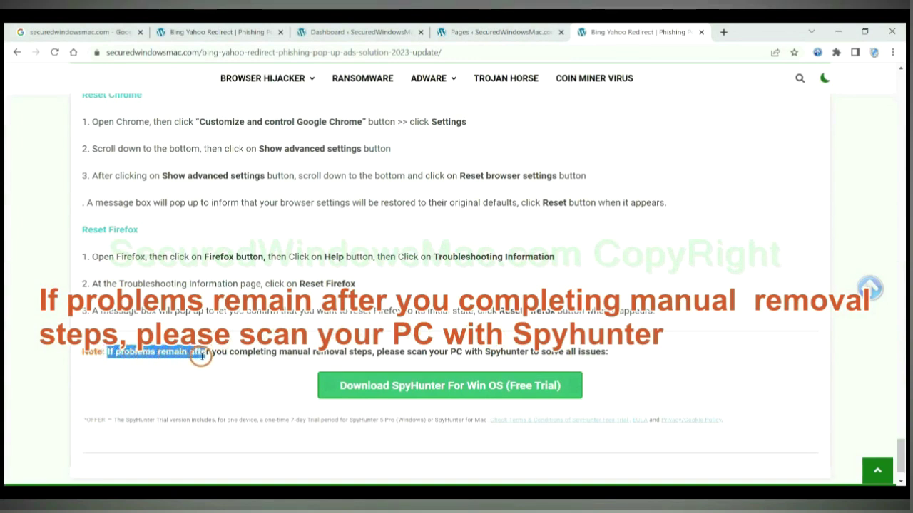